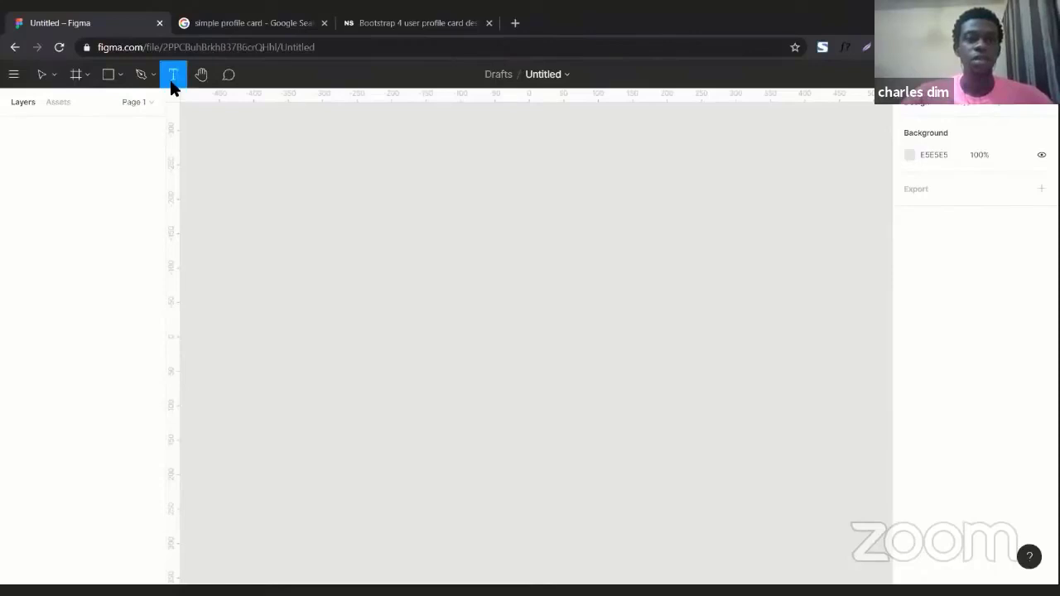
# Add a text layer reading Name on the canvas and set its font size to 80.
pyautogui.click(256, 201)
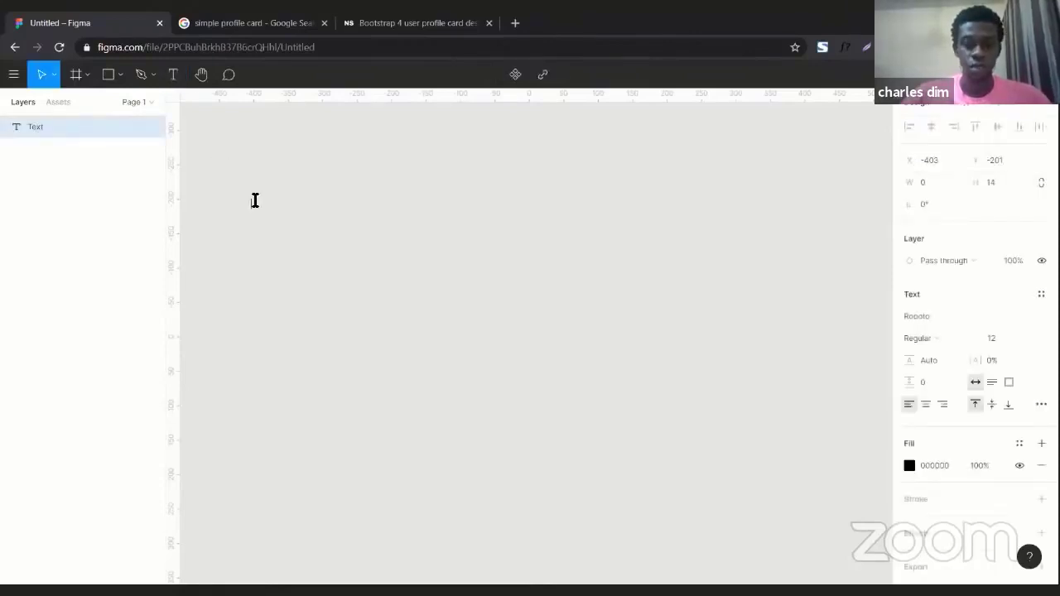
pyautogui.write('Name')
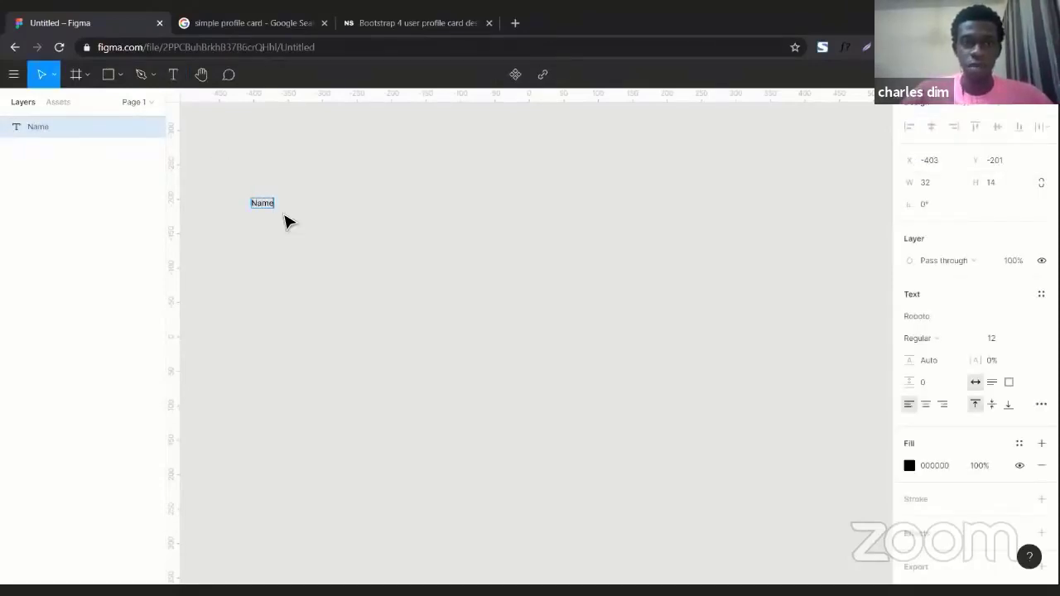
pyautogui.press('Escape')
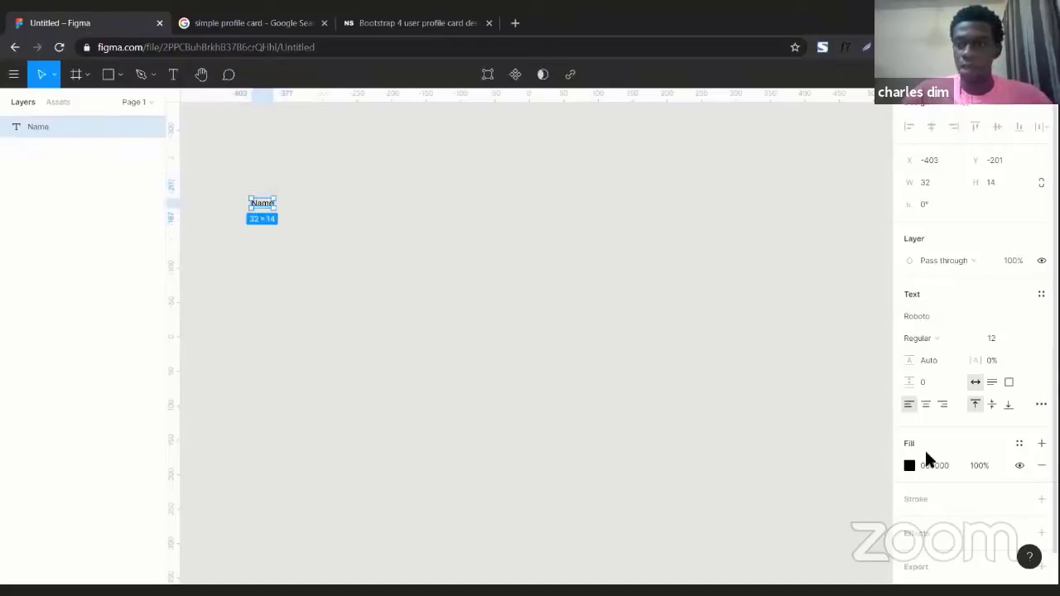
pyautogui.click(994, 340)
pyautogui.write('80')
pyautogui.press('Return')
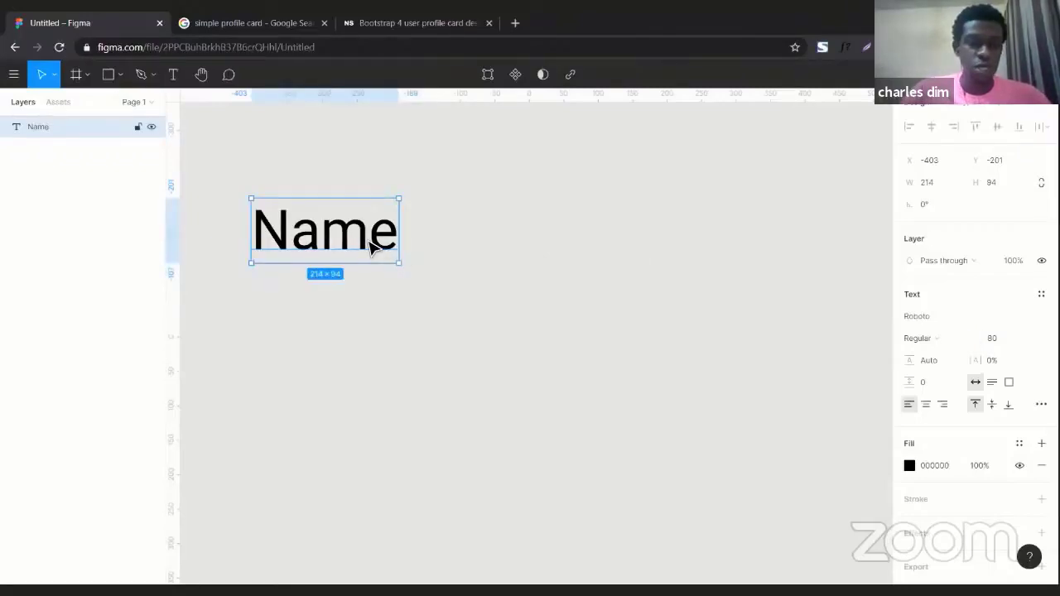
# Duplicate the Name text, move the copy below it, and change the copy to Picture.
pyautogui.hotkey('ctrl', 'd')
pyautogui.moveTo(370, 247); pyautogui.dragTo(367, 342)
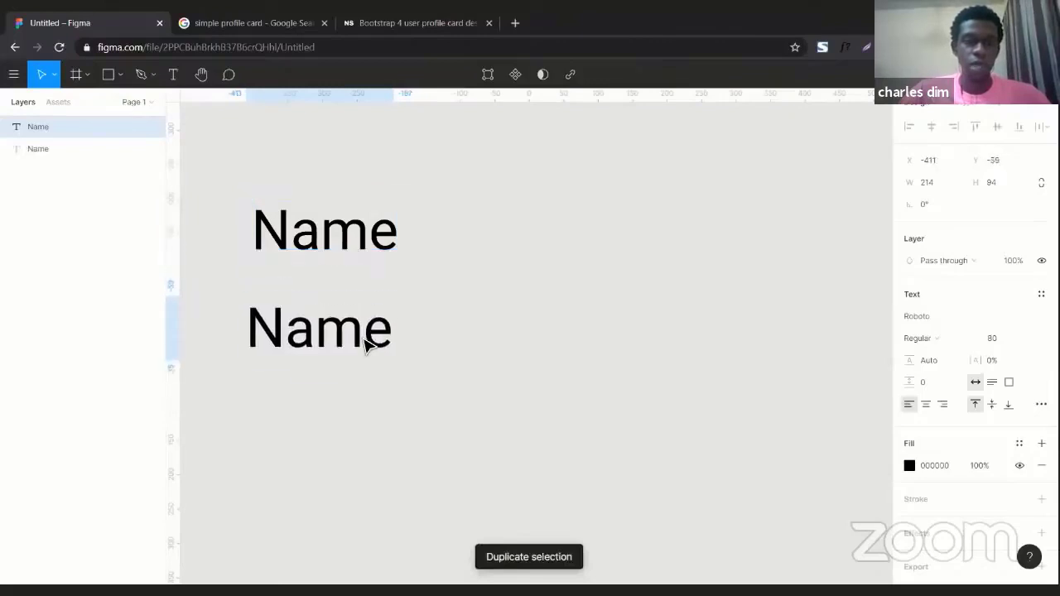
pyautogui.doubleClick(364, 338)
pyautogui.write('Picture')
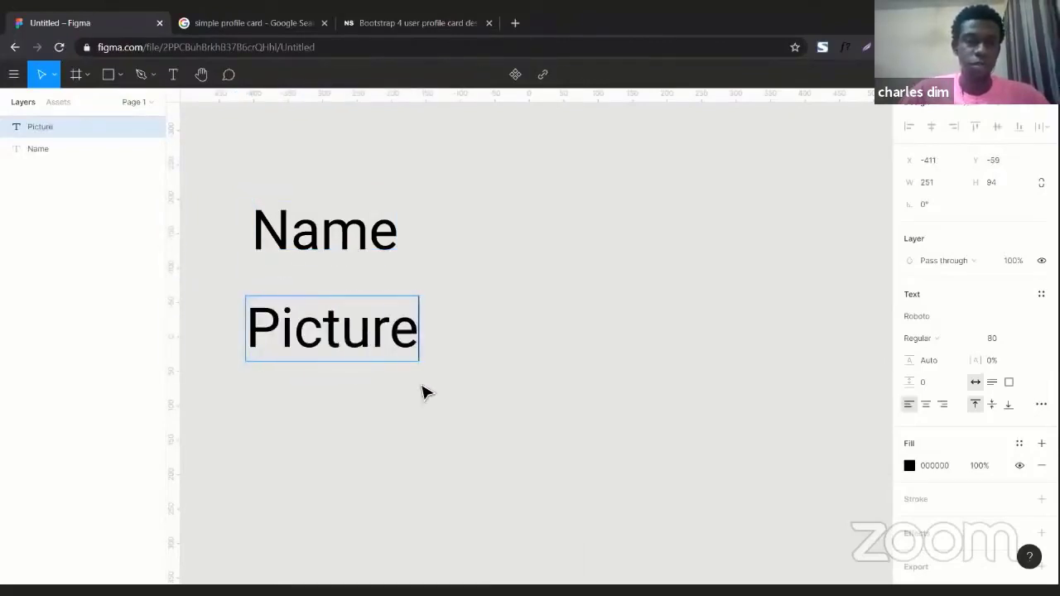
pyautogui.press('Escape')
# Duplicate the Picture text, place a copy underneath, and change that copy to Your track.
pyautogui.hotkey('ctrl', 'd')
pyautogui.moveTo(416, 378); pyautogui.dragTo(387, 387)
pyautogui.moveTo(372, 333); pyautogui.dragTo(353, 405)
pyautogui.hotkey('ctrl', 'd')
pyautogui.doubleClick(353, 396)
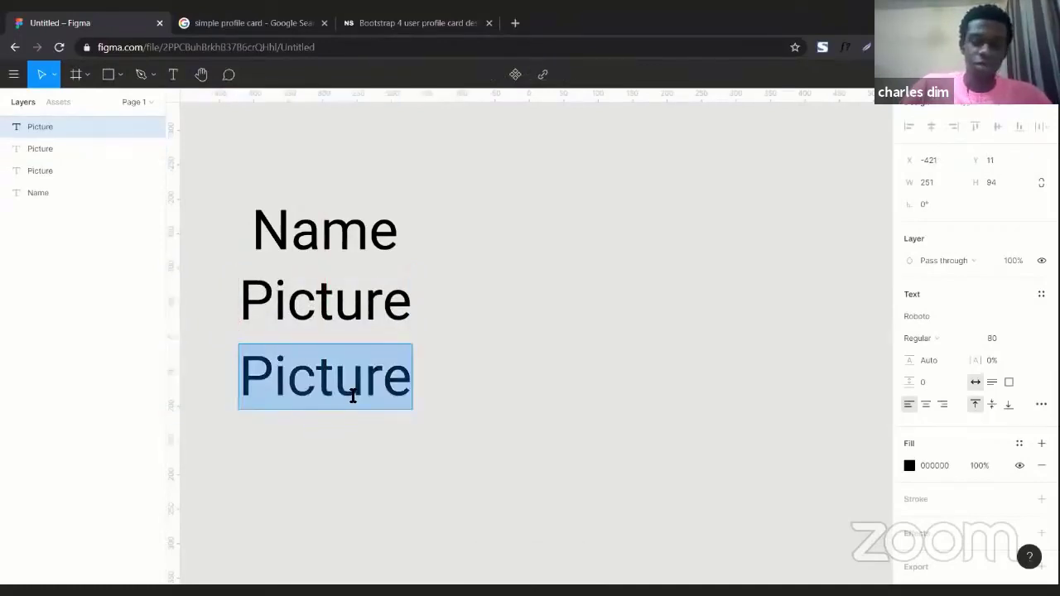
pyautogui.write('Your track')
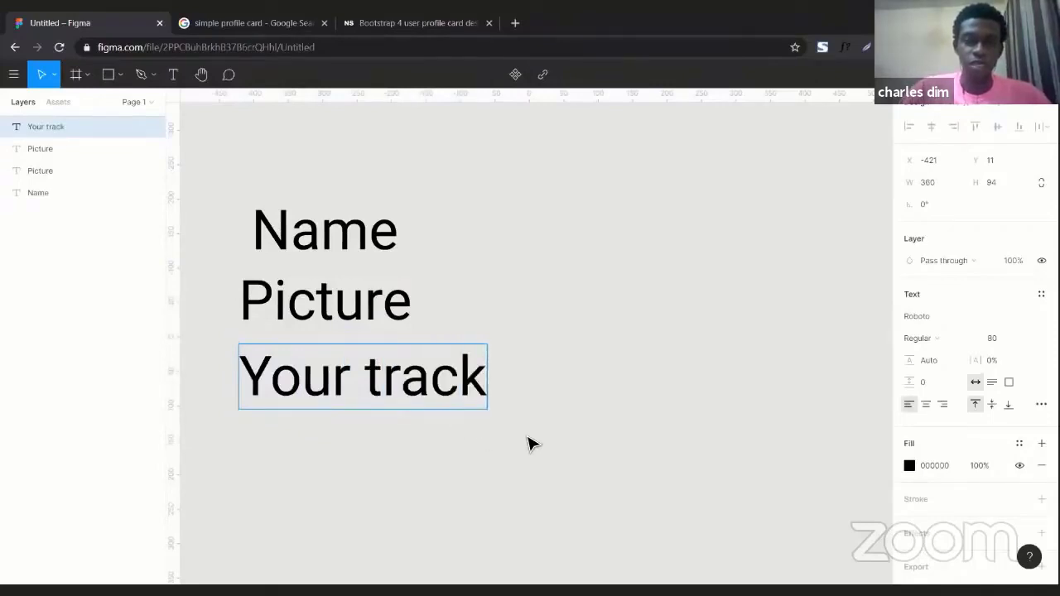
pyautogui.press('Escape')
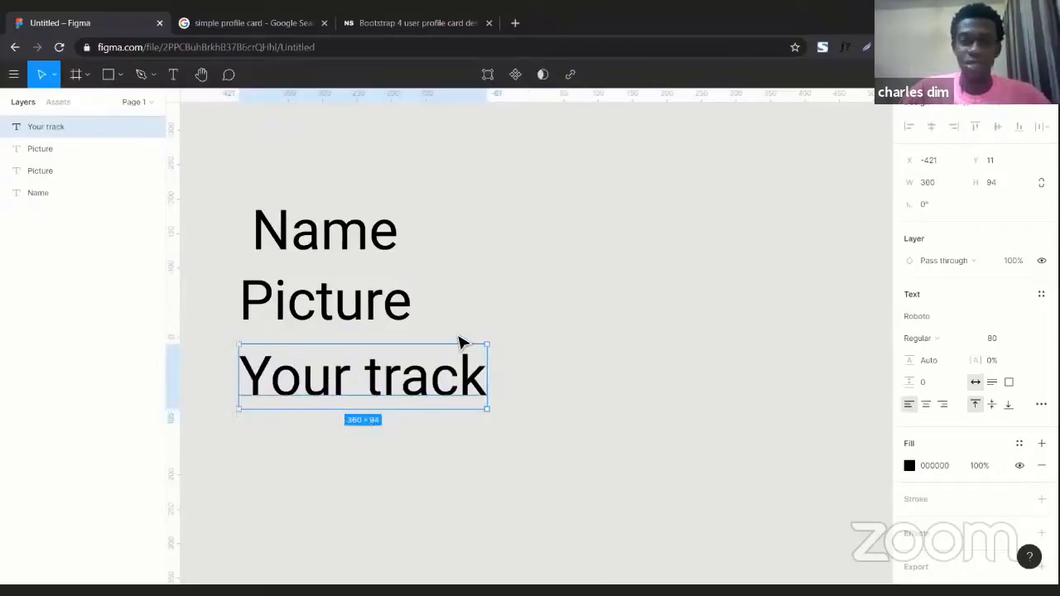
# Duplicate Your track below itself and change the copy to Tell us why you’re in design track.
pyautogui.hotkey('ctrl', 'd')
pyautogui.moveTo(406, 401); pyautogui.dragTo(400, 479)
pyautogui.press('Return')
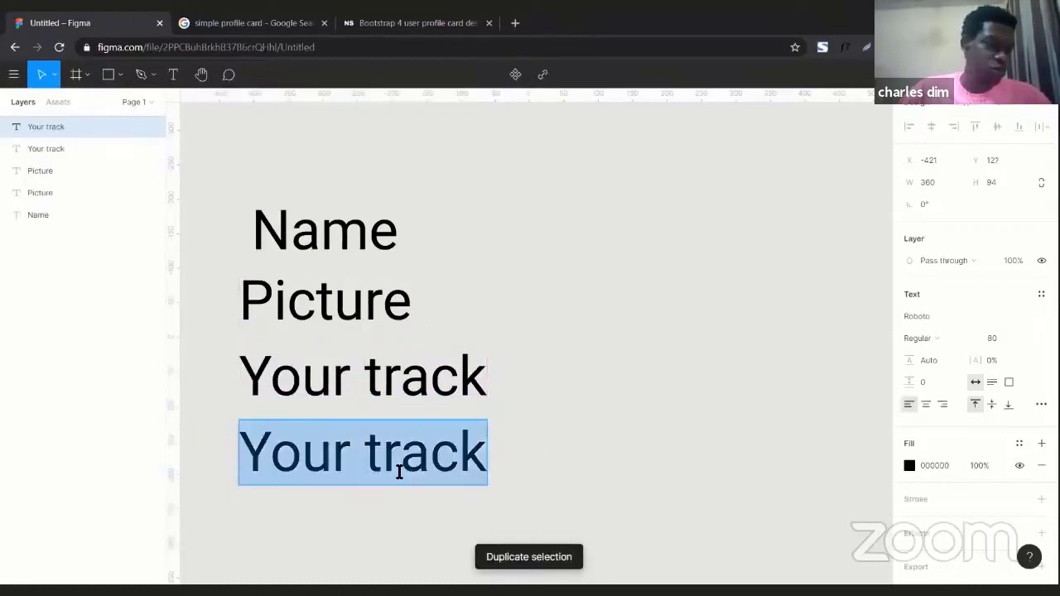
pyautogui.write('Tell us')
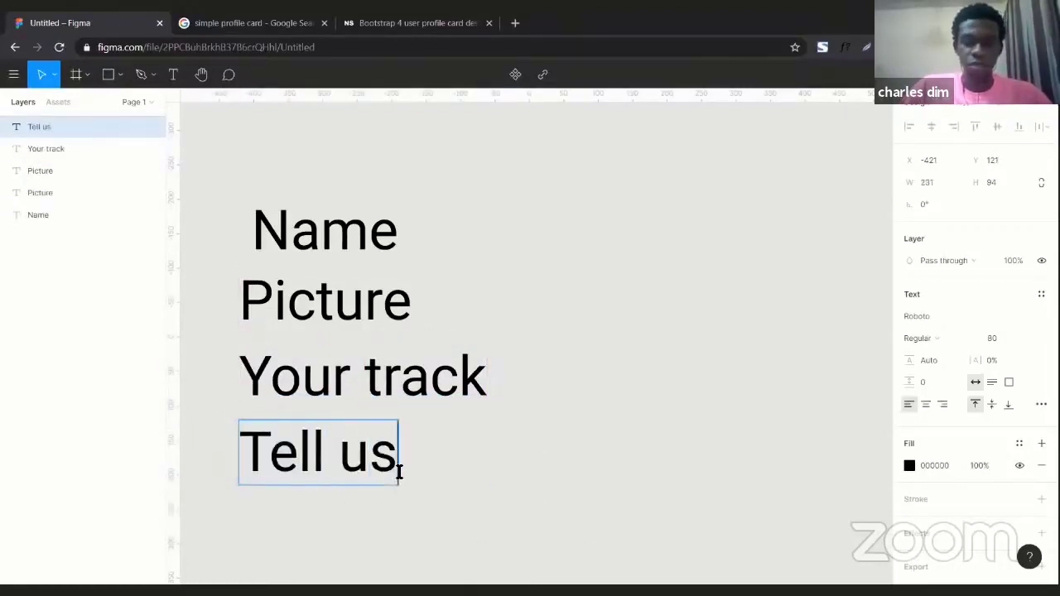
pyautogui.write(' why ')
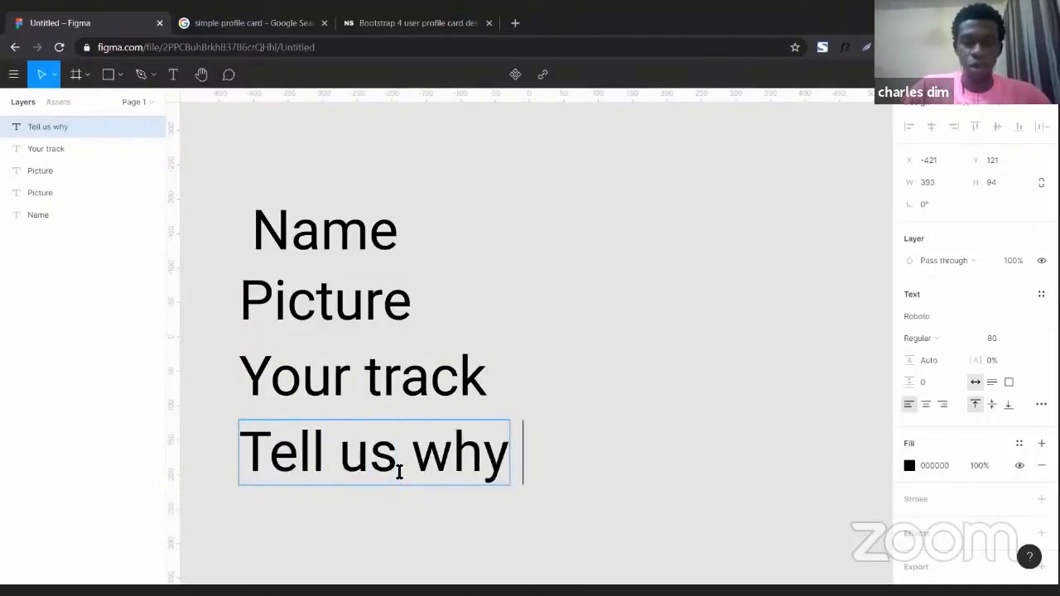
pyautogui.write('your’e')
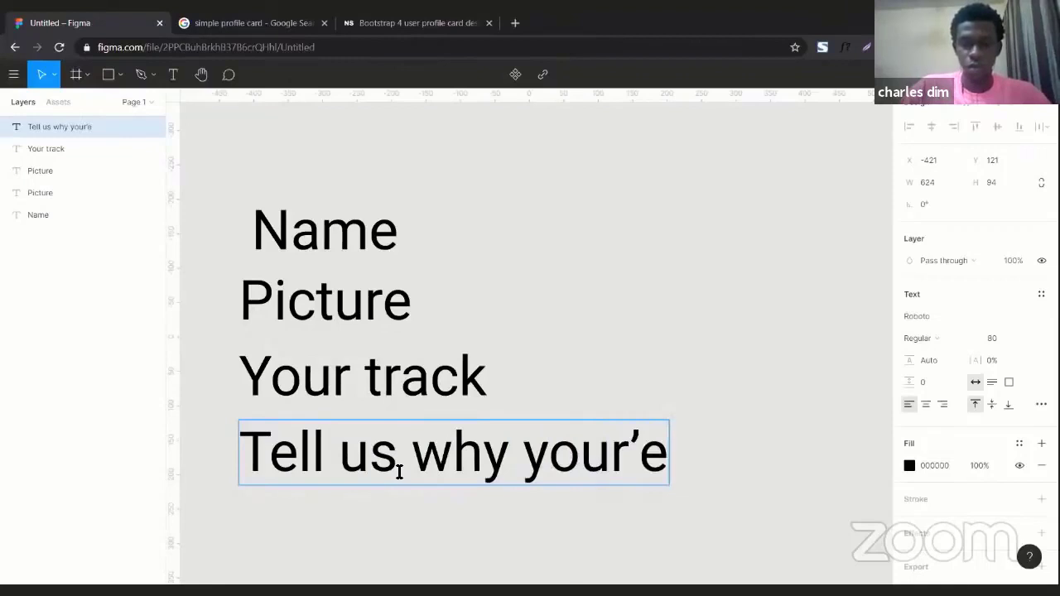
pyautogui.press('BackSpace')
pyautogui.press('BackSpace')
pyautogui.press('BackSpace')
pyautogui.press('BackSpace')
pyautogui.write('’')
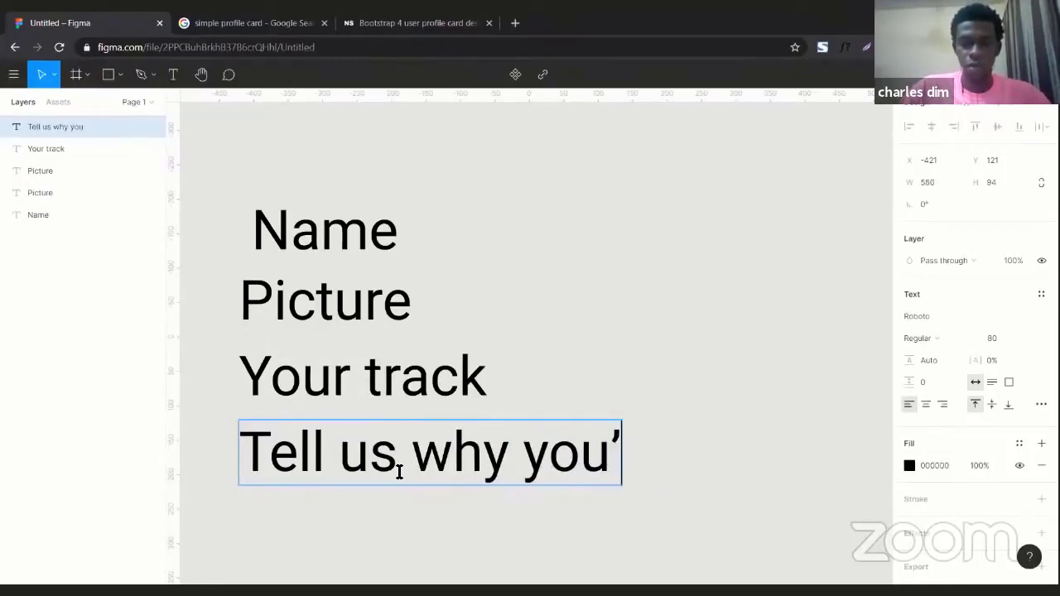
pyautogui.write('re in desig')
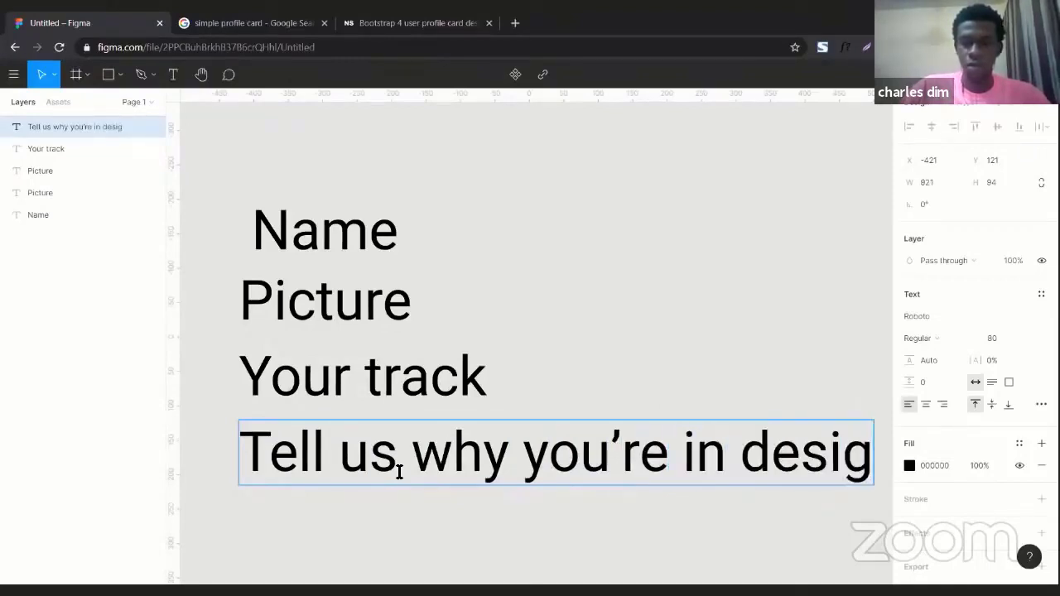
pyautogui.press('BackSpace')
pyautogui.press('BackSpace')
pyautogui.press('BackSpace')
pyautogui.press('BackSpace')
pyautogui.press('BackSpace')
pyautogui.press('BackSpace')
pyautogui.write('d')
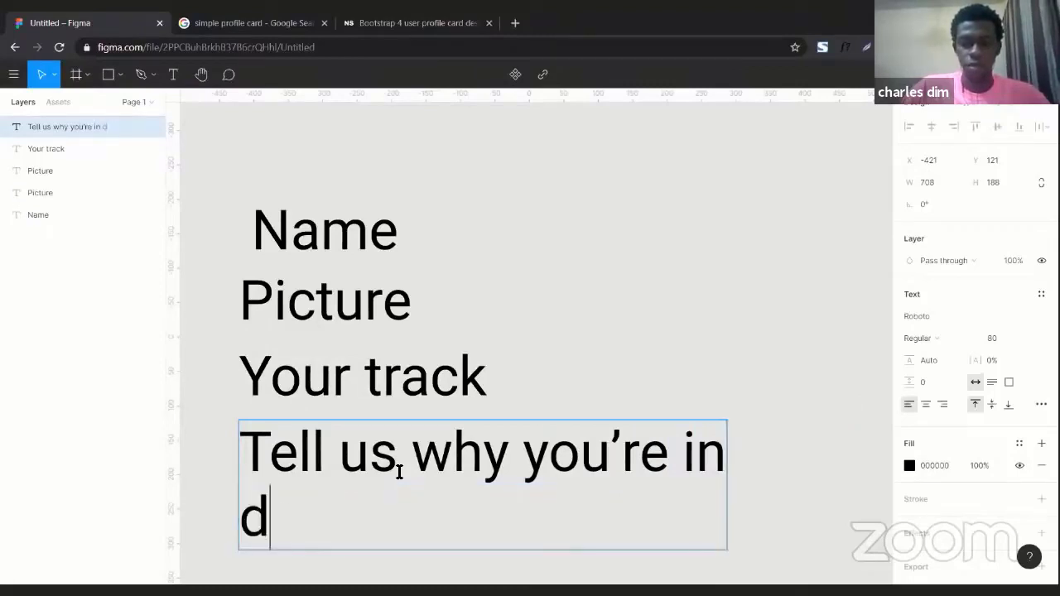
pyautogui.write('esign track')
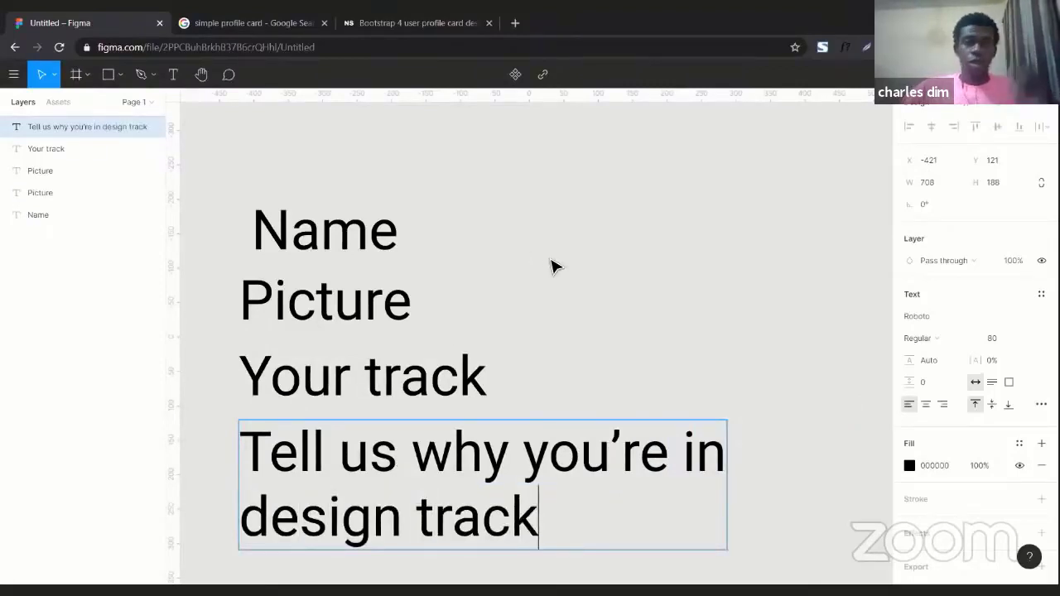
pyautogui.press('Escape')
# Nudge the Name text slightly left to line up with the other text lines, then deselect.
pyautogui.click(381, 238)
pyautogui.moveTo(377, 234); pyautogui.dragTo(379, 238)
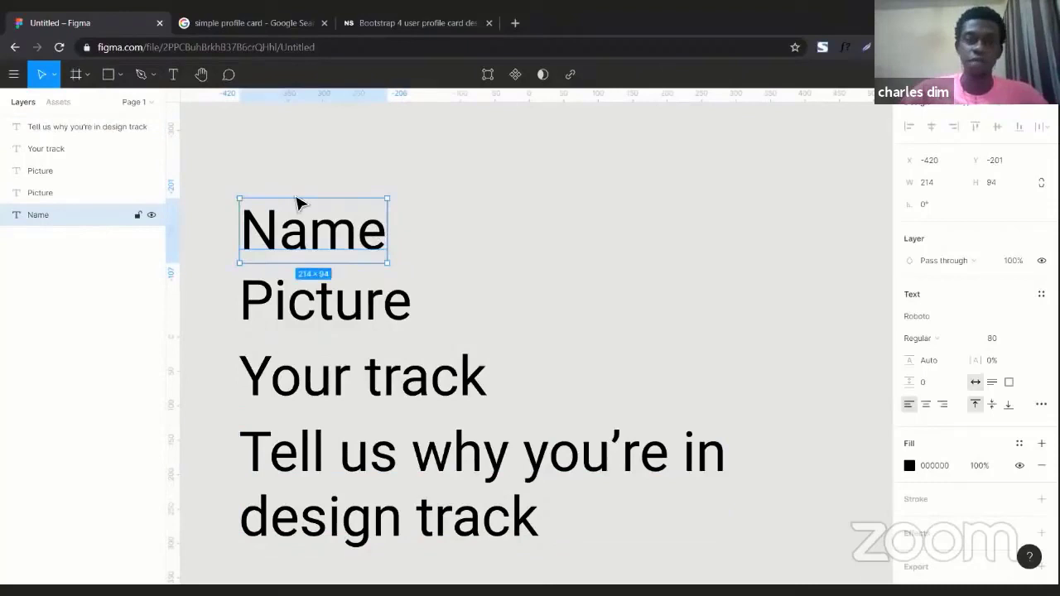
pyautogui.click(221, 150)
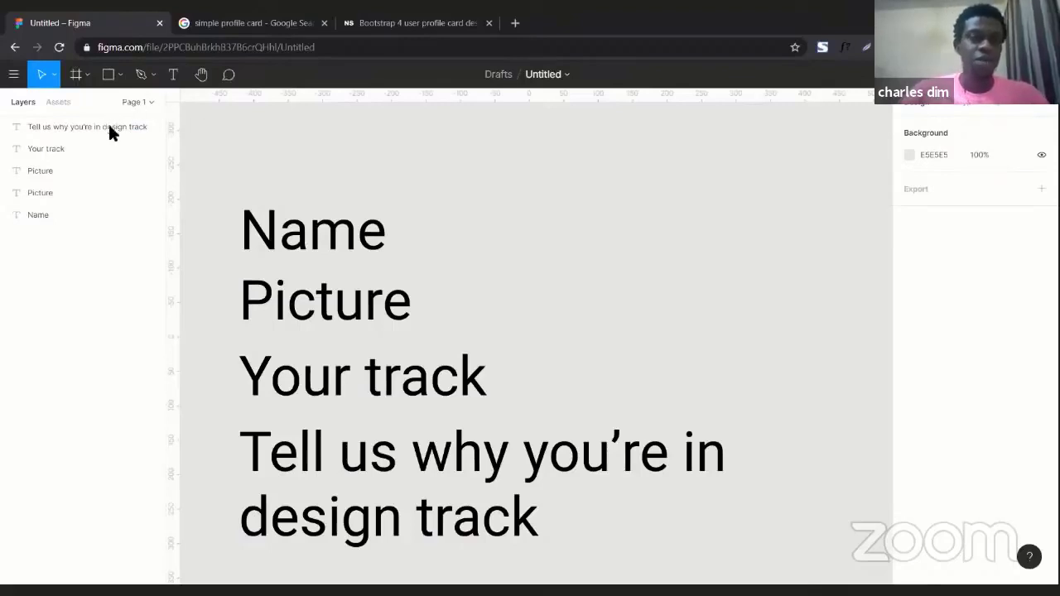
# Add a new page to the file and name it Design Practical.
pyautogui.click(137, 102)
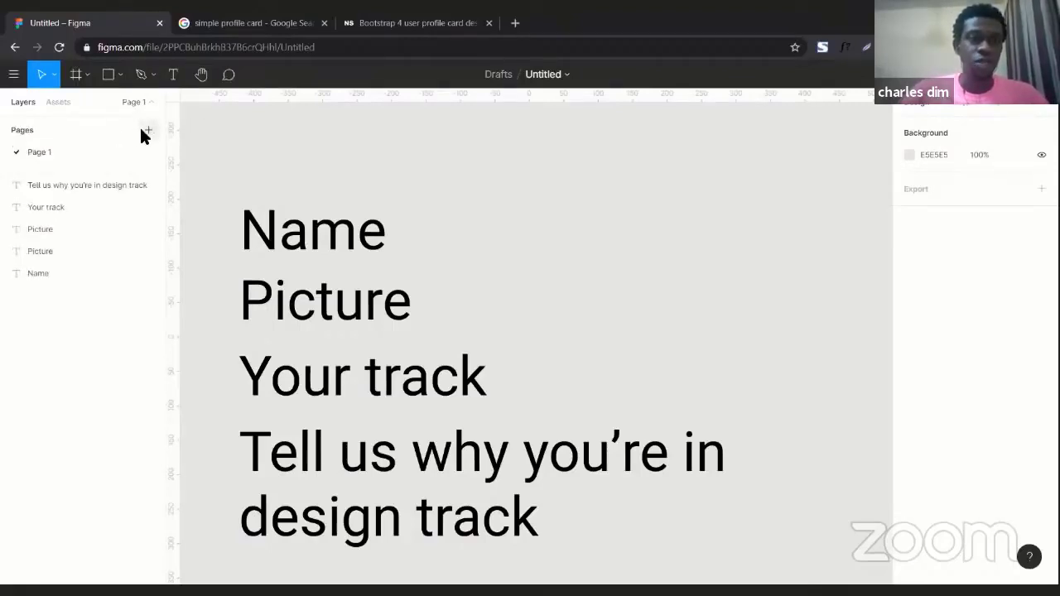
pyautogui.click(146, 131)
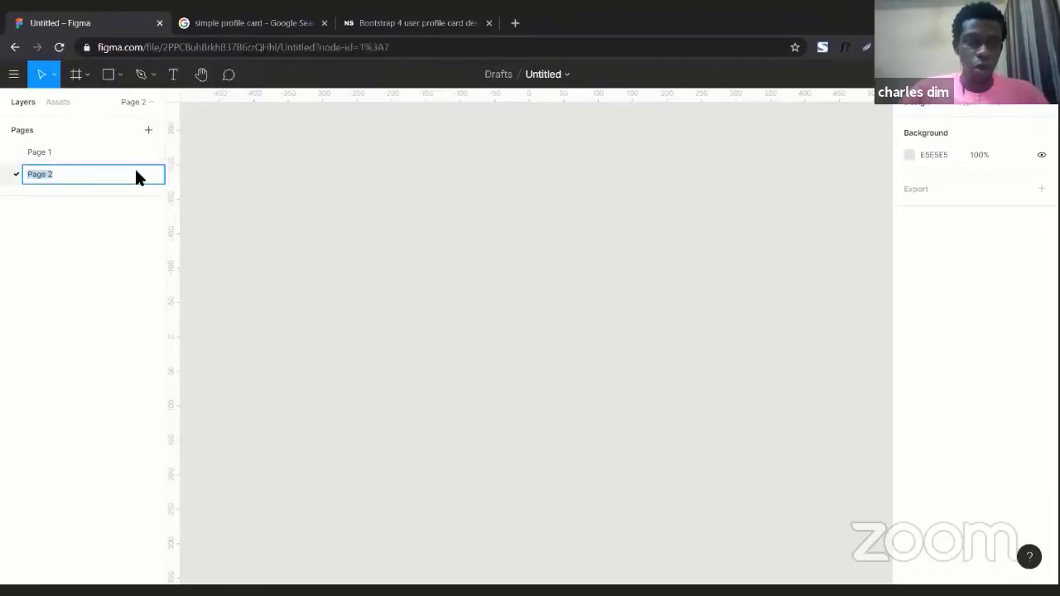
pyautogui.write('Des')
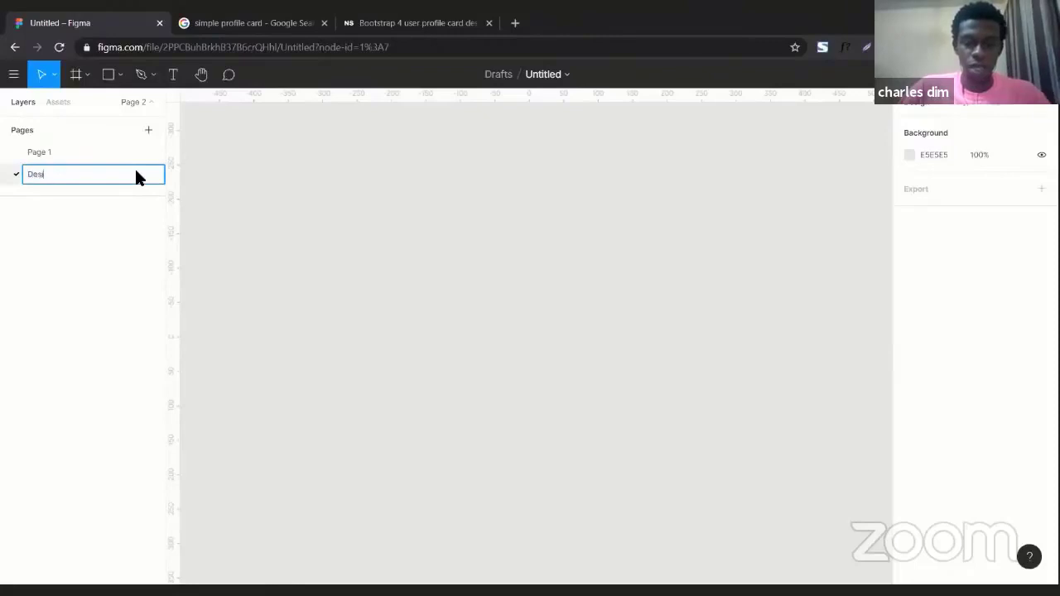
pyautogui.write('ign Pract')
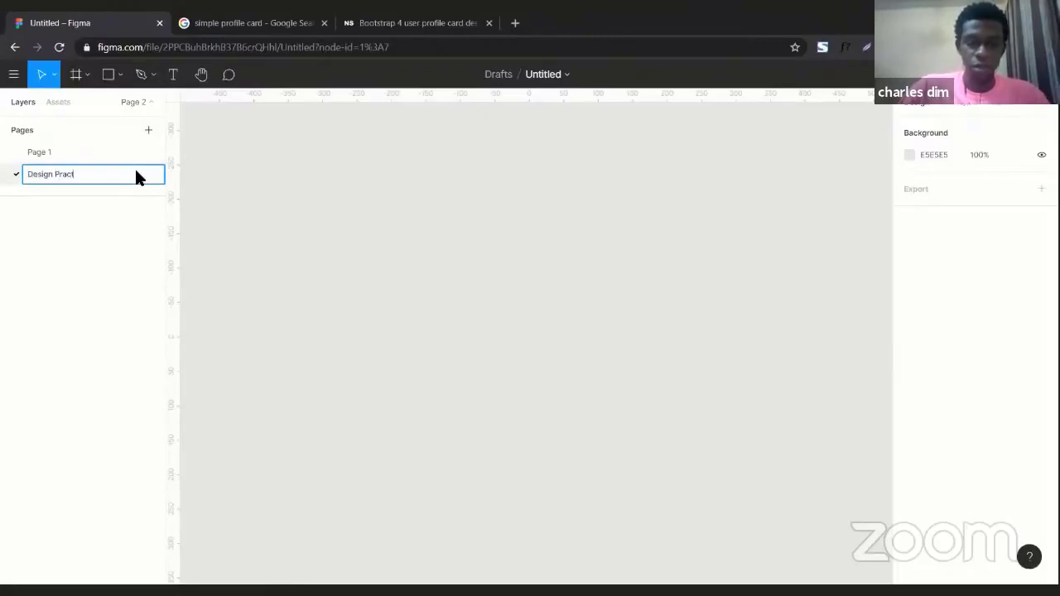
pyautogui.write('ical.')
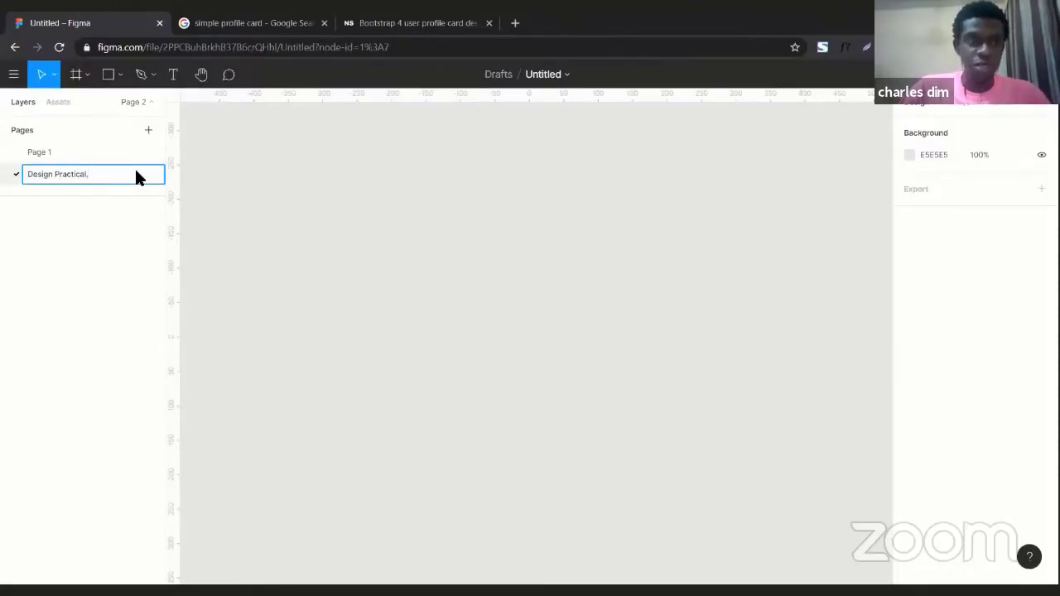
pyautogui.click(325, 246)
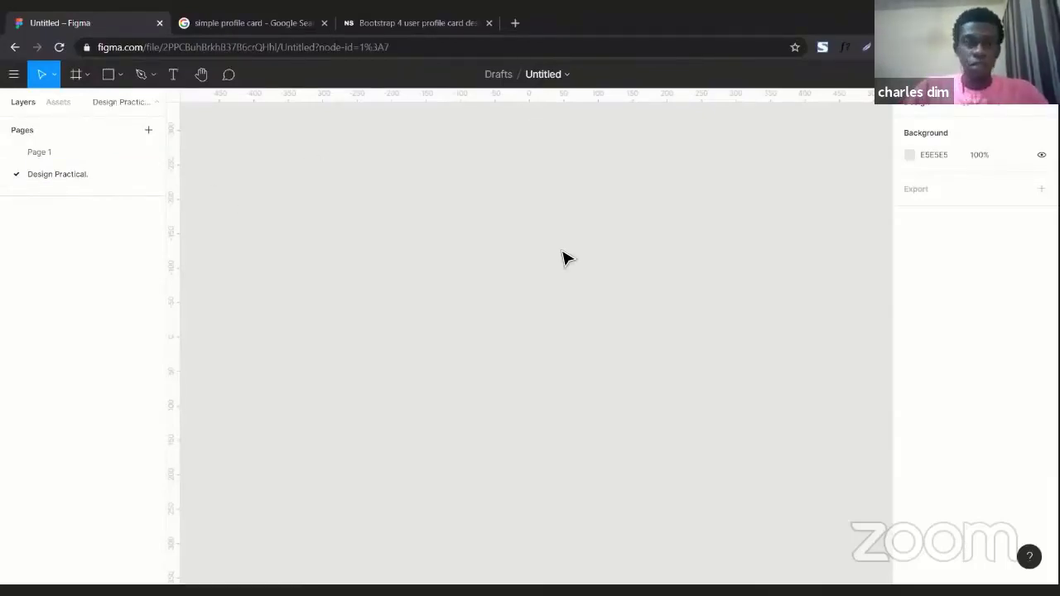
# Rename the file as Simple Profile Card.
pyautogui.doubleClick(543, 75)
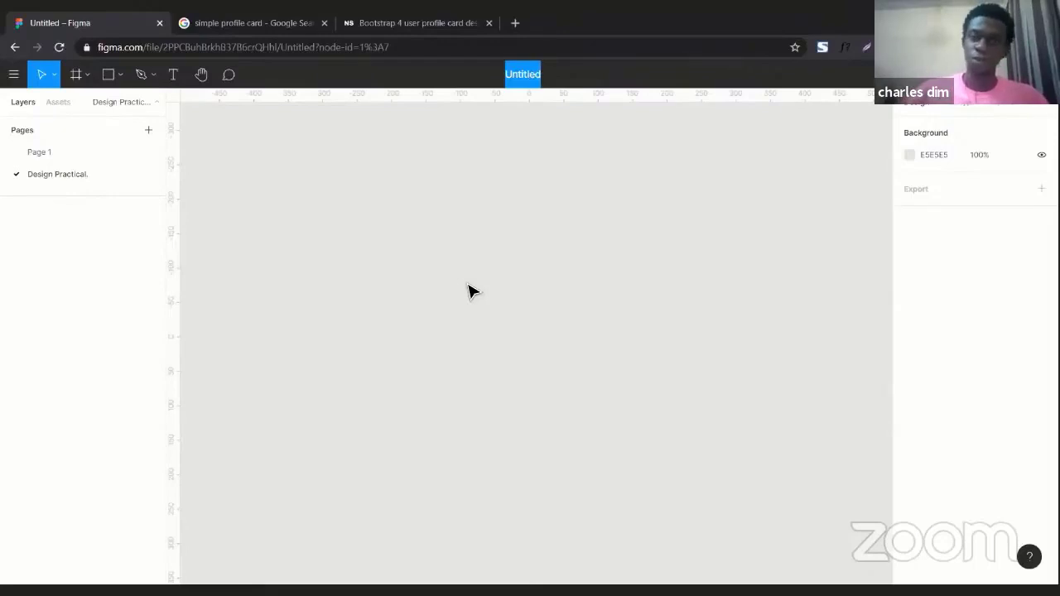
pyautogui.write('Sim')
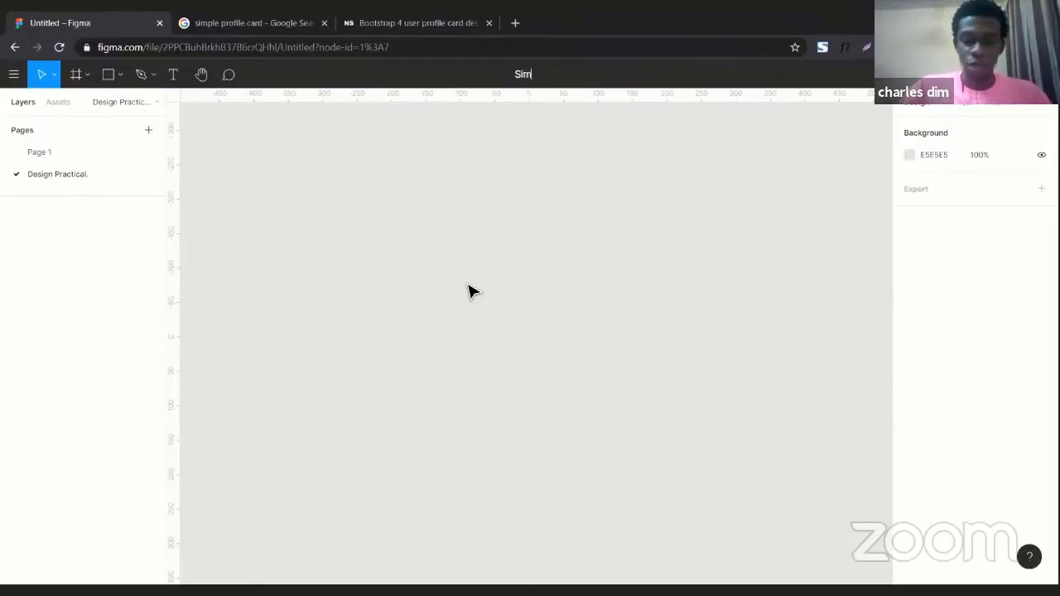
pyautogui.write('ple ')
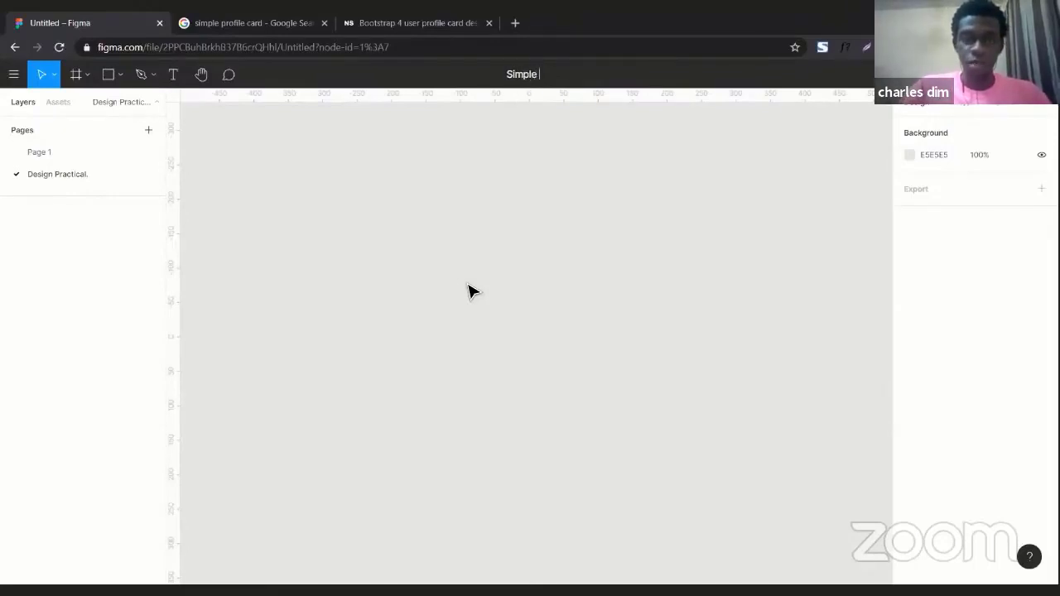
pyautogui.write('D')
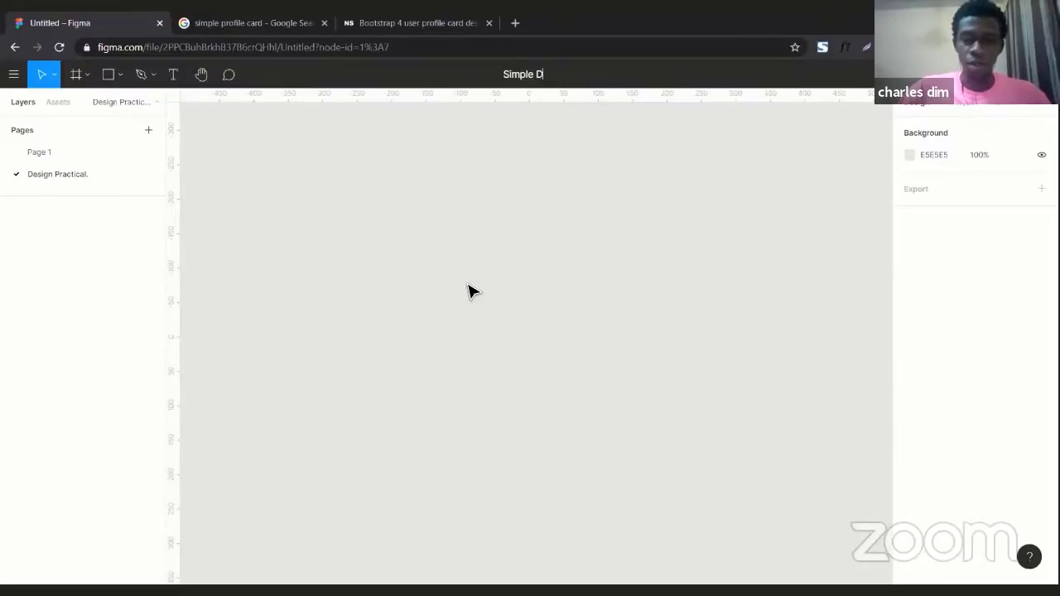
pyautogui.press('BackSpace')
pyautogui.write('Profile C')
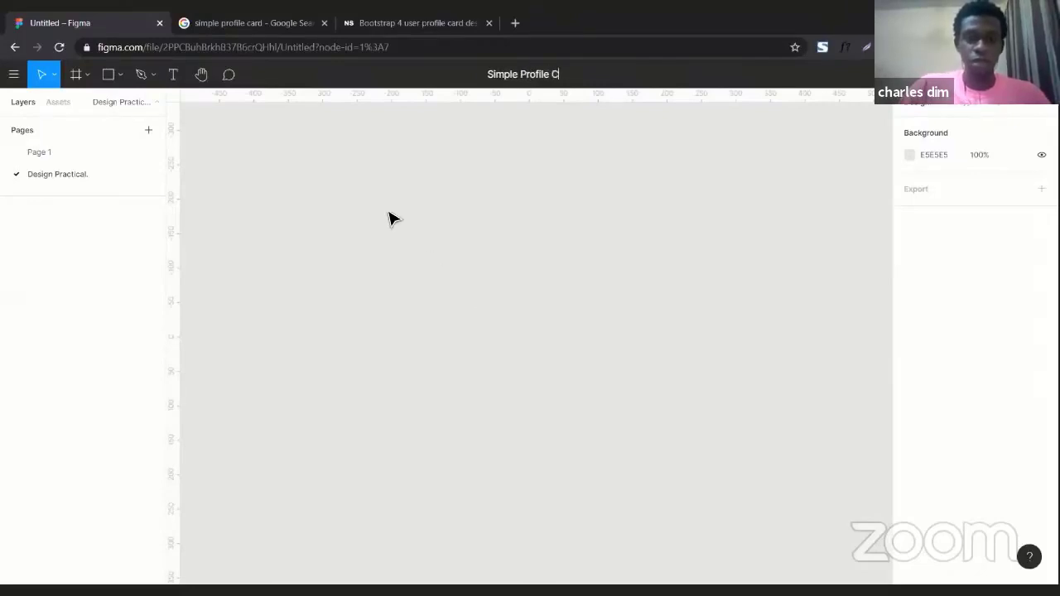
pyautogui.write('ard')
pyautogui.press('Return')
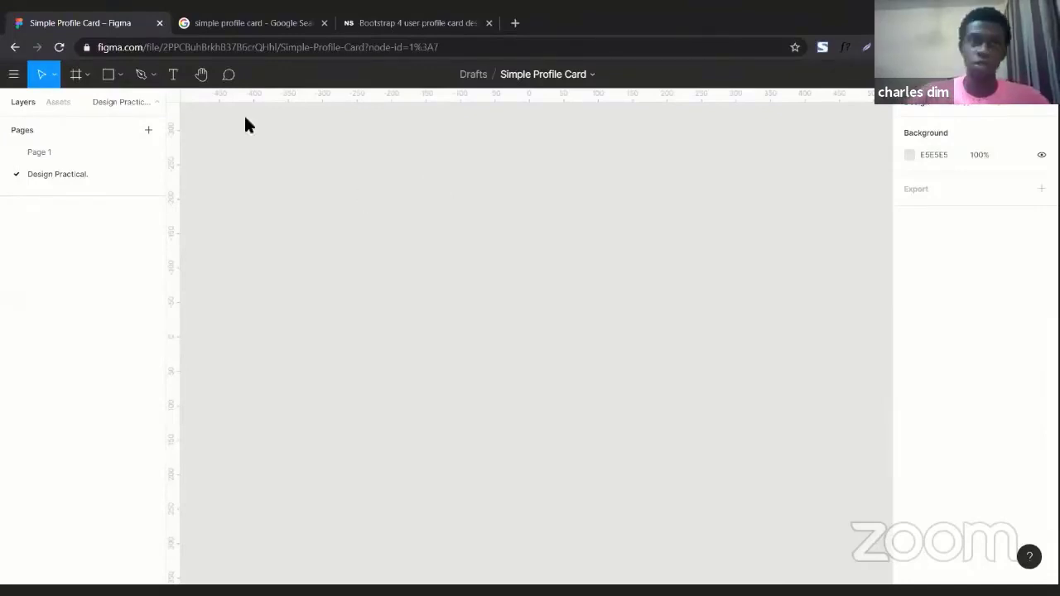
# Switch to the browser tab with simple profile card image results and browse them for reference.
pyautogui.click(240, 22)
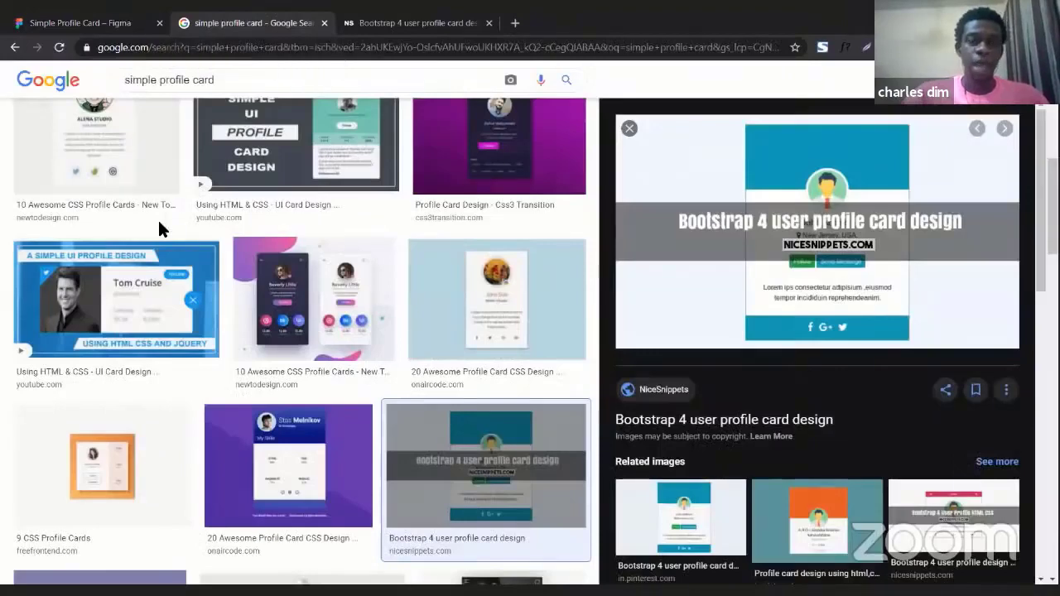
pyautogui.scroll(1, 230, 265)
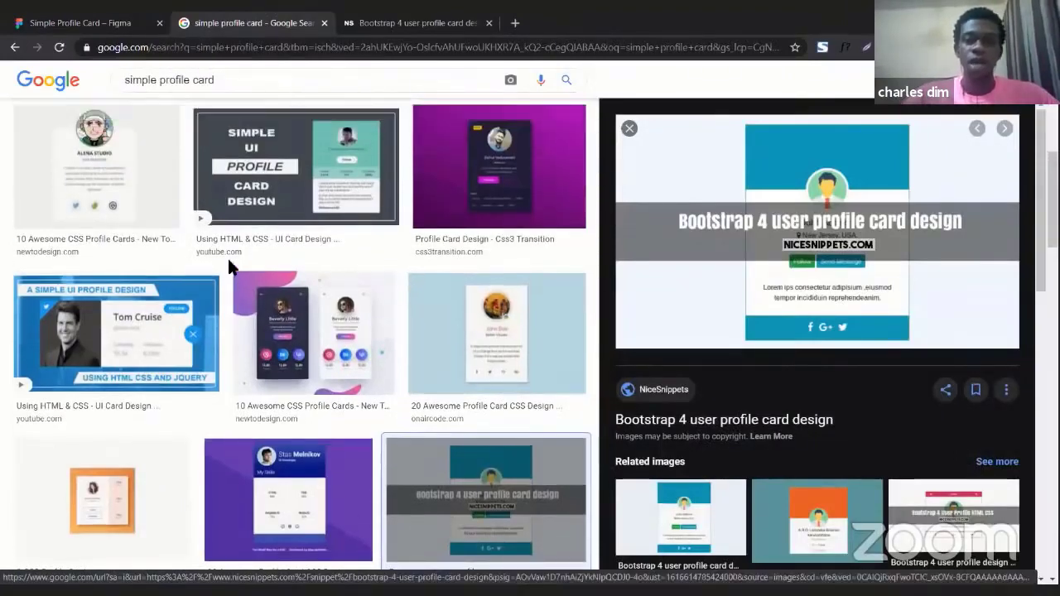
pyautogui.scroll(2, 230, 265)
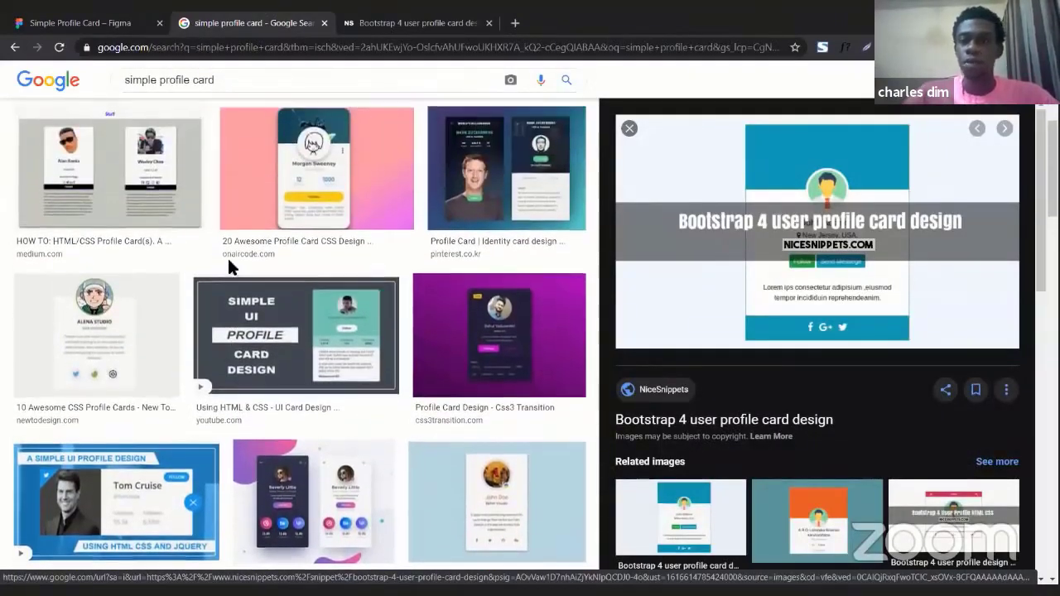
pyautogui.scroll(2, 230, 266)
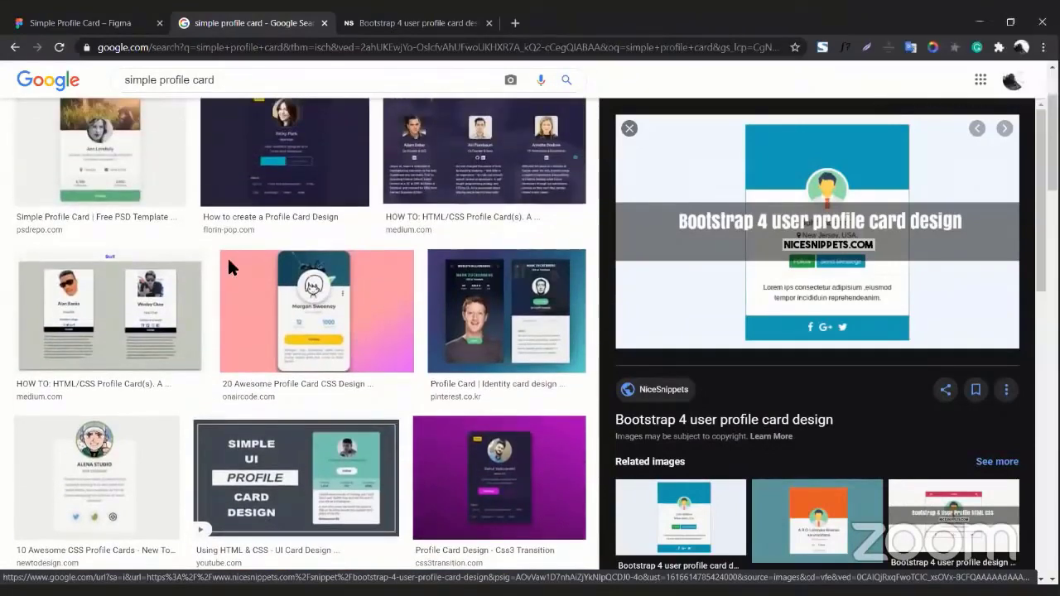
# Browse the profile card image results, opening several designs to compare them.
pyautogui.scroll(2, 227, 256)
pyautogui.press('Left')
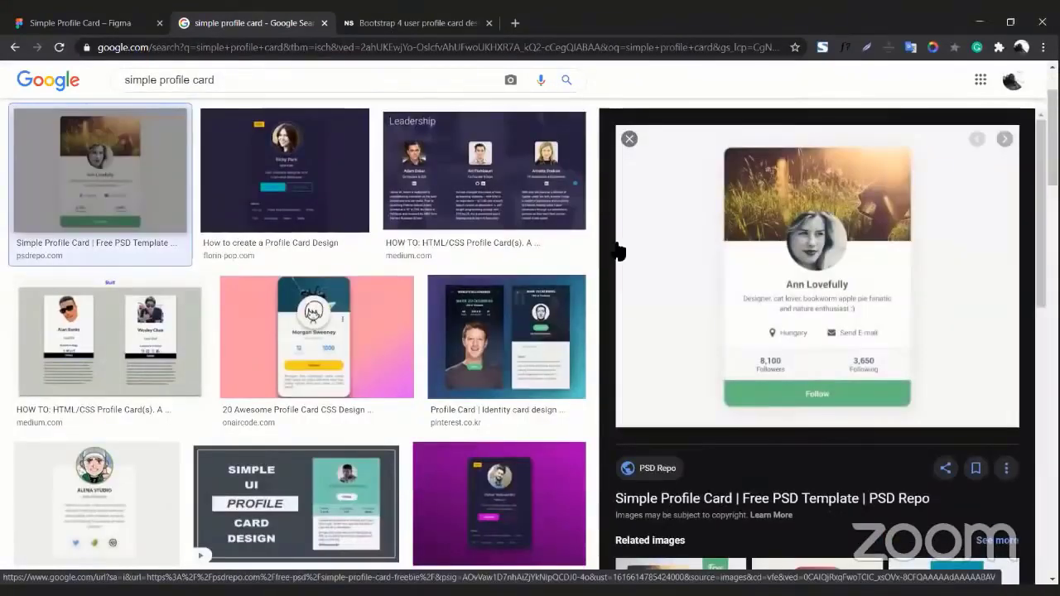
pyautogui.click(237, 146)
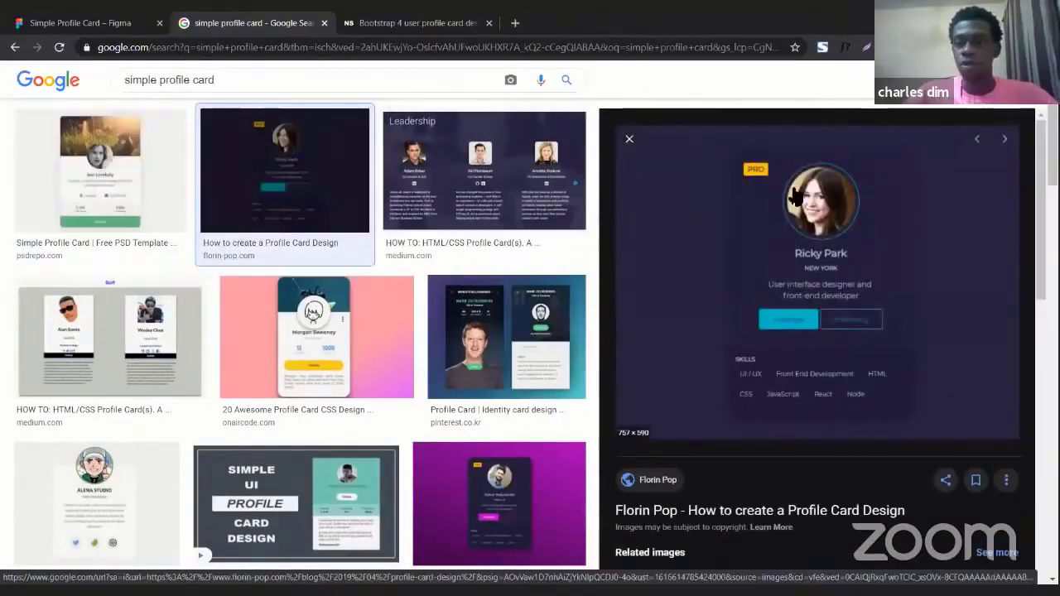
pyautogui.click(257, 355)
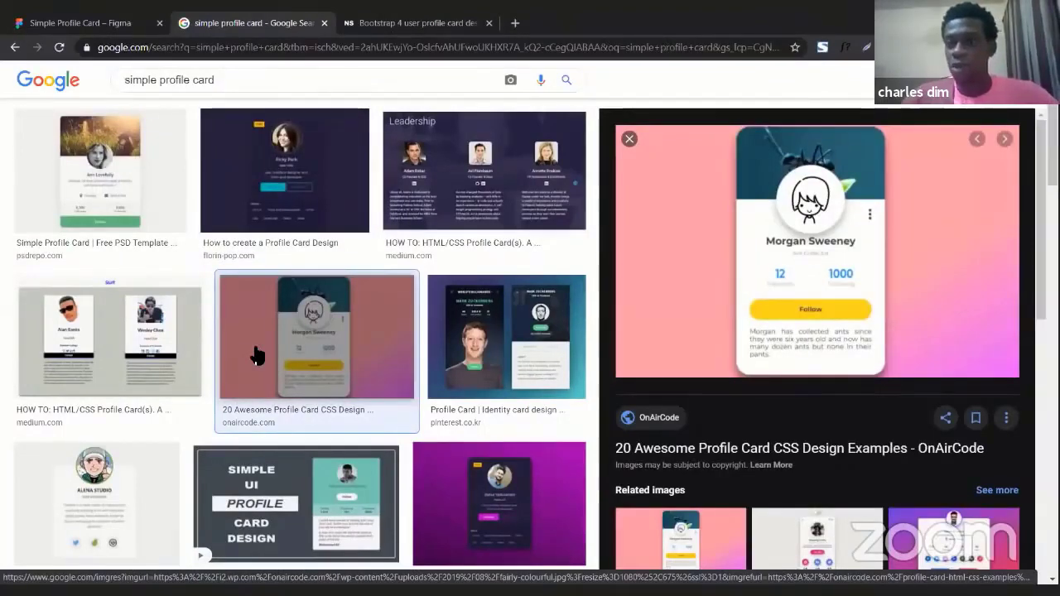
pyautogui.scroll(-4, 257, 355)
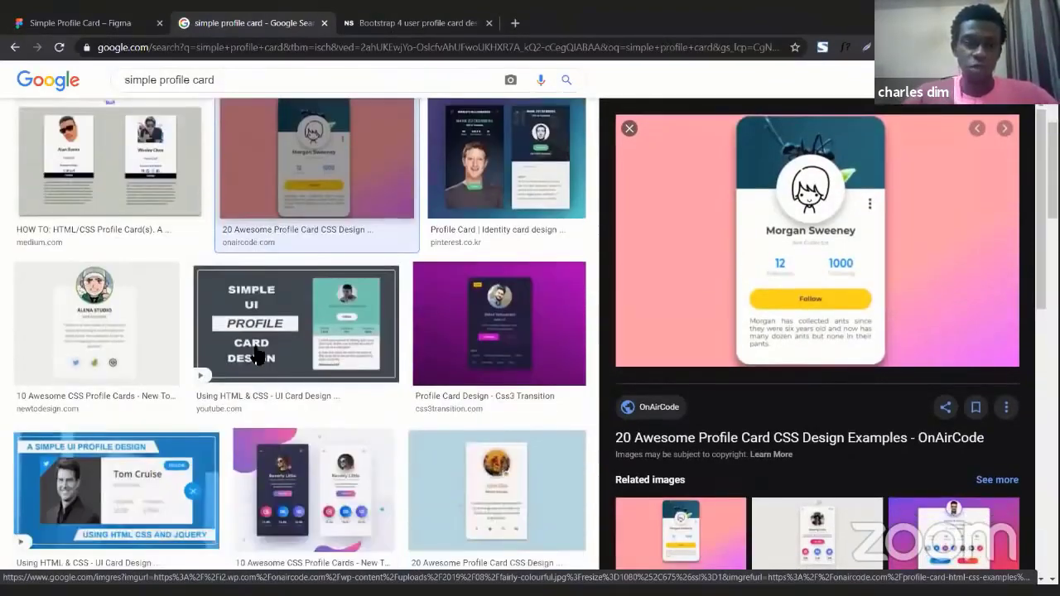
pyautogui.scroll(-2, 257, 354)
pyautogui.scroll(2, 257, 355)
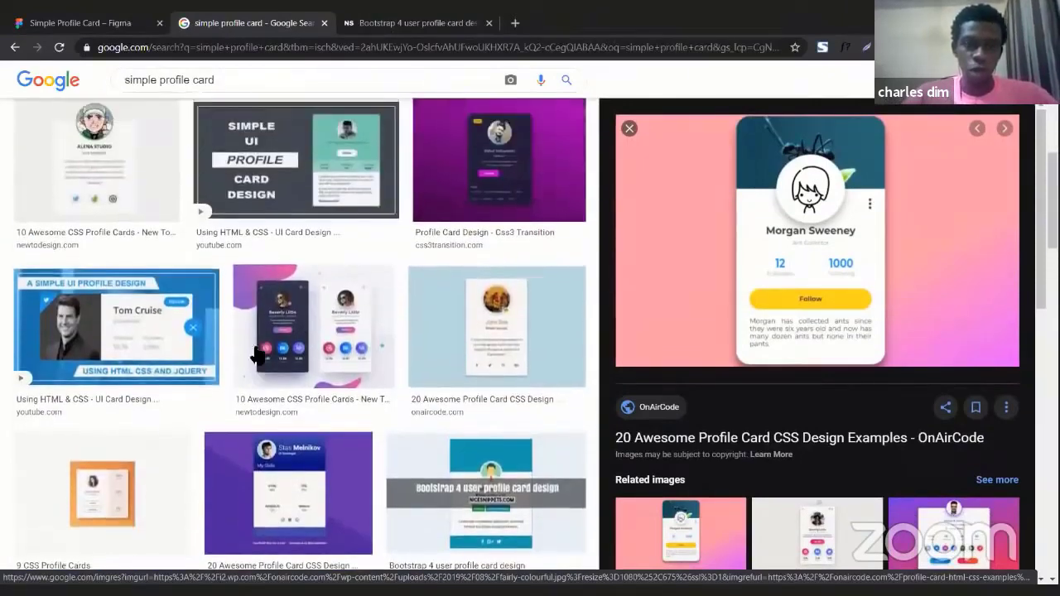
pyautogui.scroll(-1, 256, 355)
# Copy the John Doe profile card image from the results and paste it onto the Design Practical page in Figma.
pyautogui.click(497, 350)
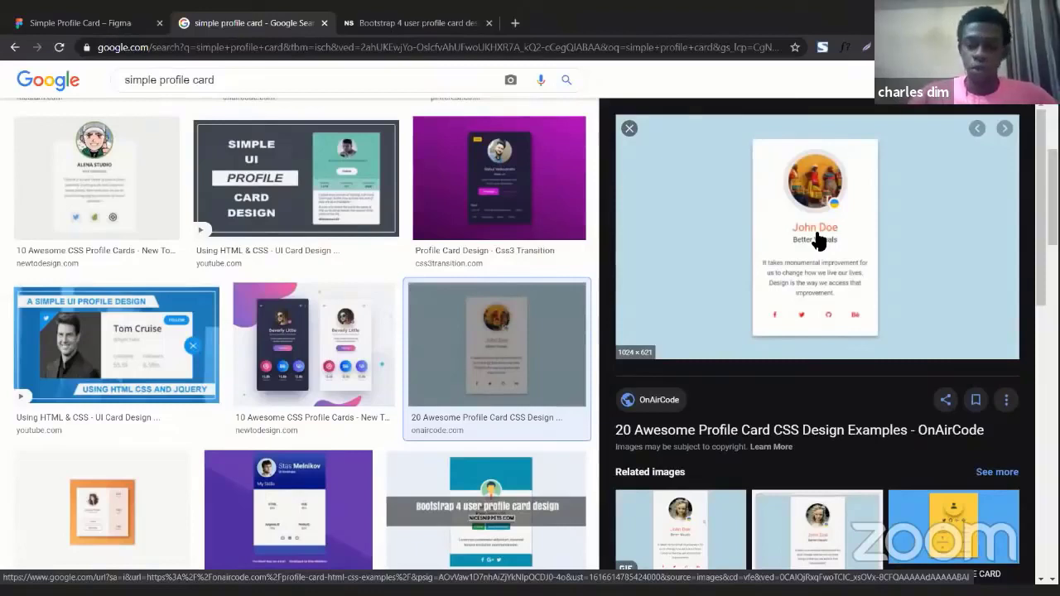
pyautogui.rightClick(719, 190)
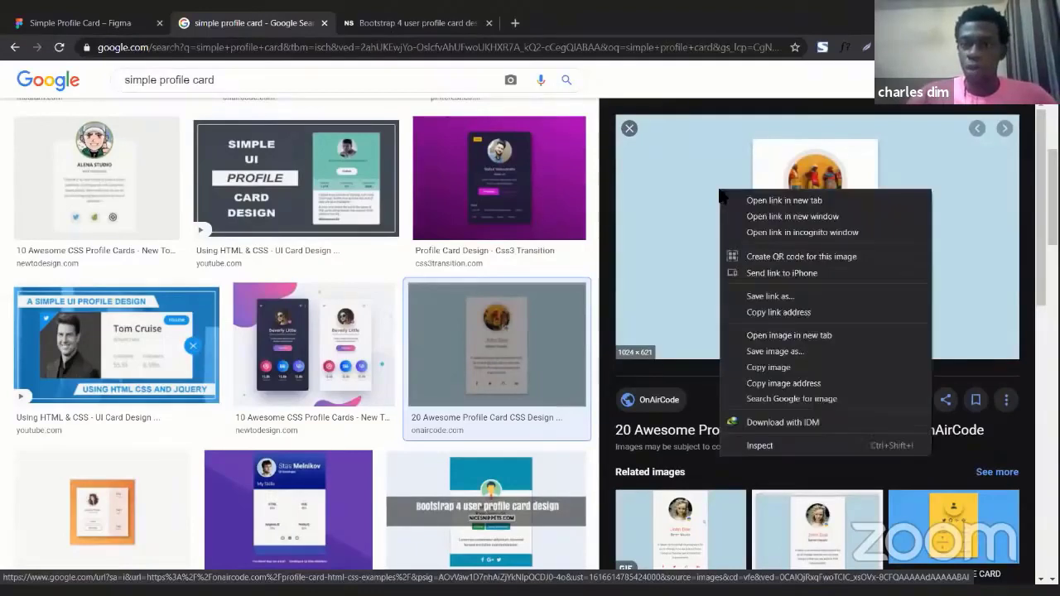
pyautogui.click(763, 369)
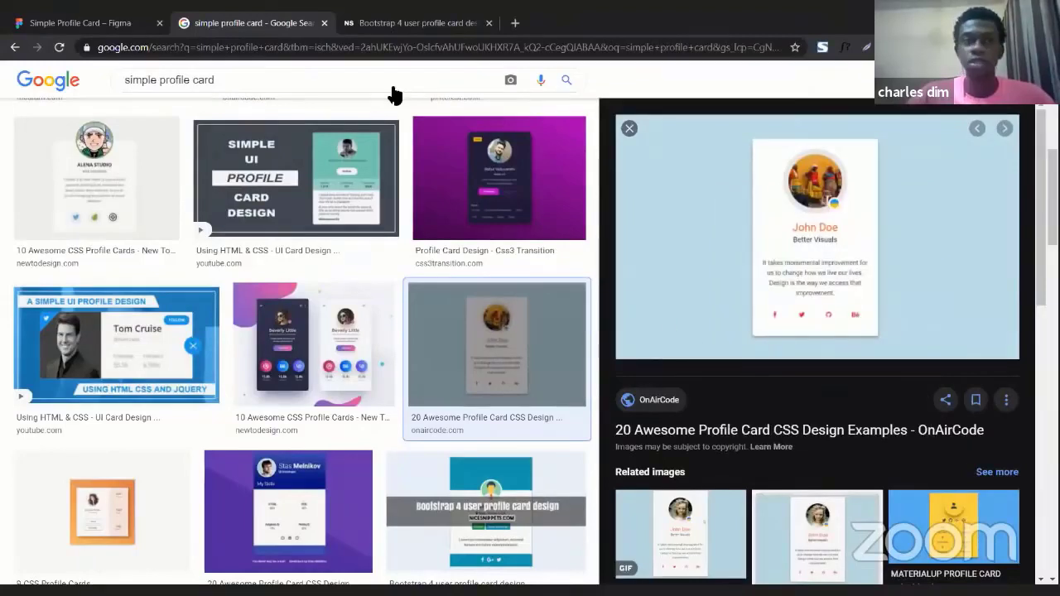
pyautogui.click(83, 23)
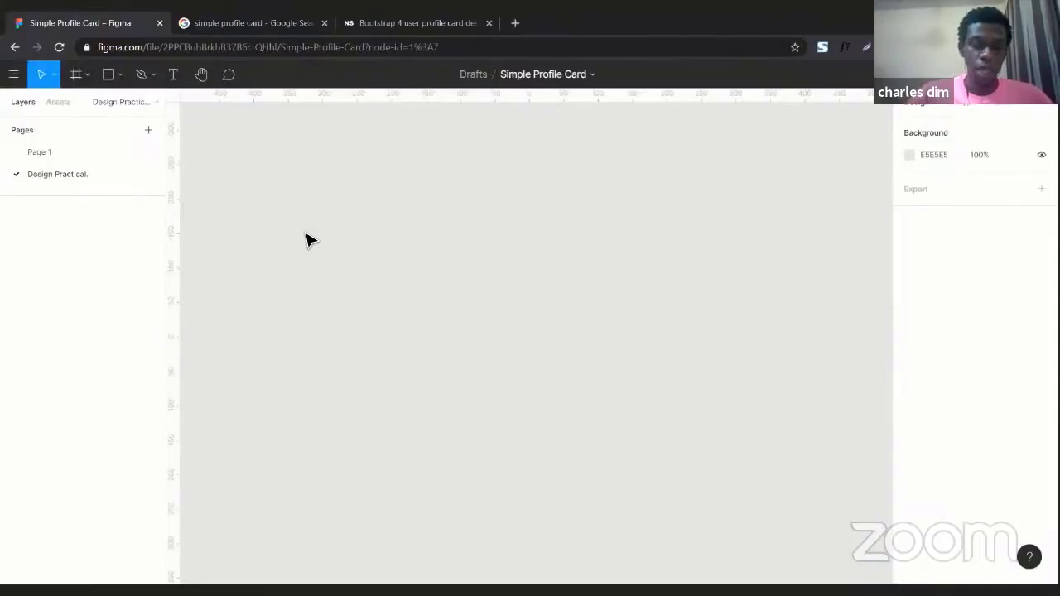
pyautogui.hotkey('ctrl', 'v')
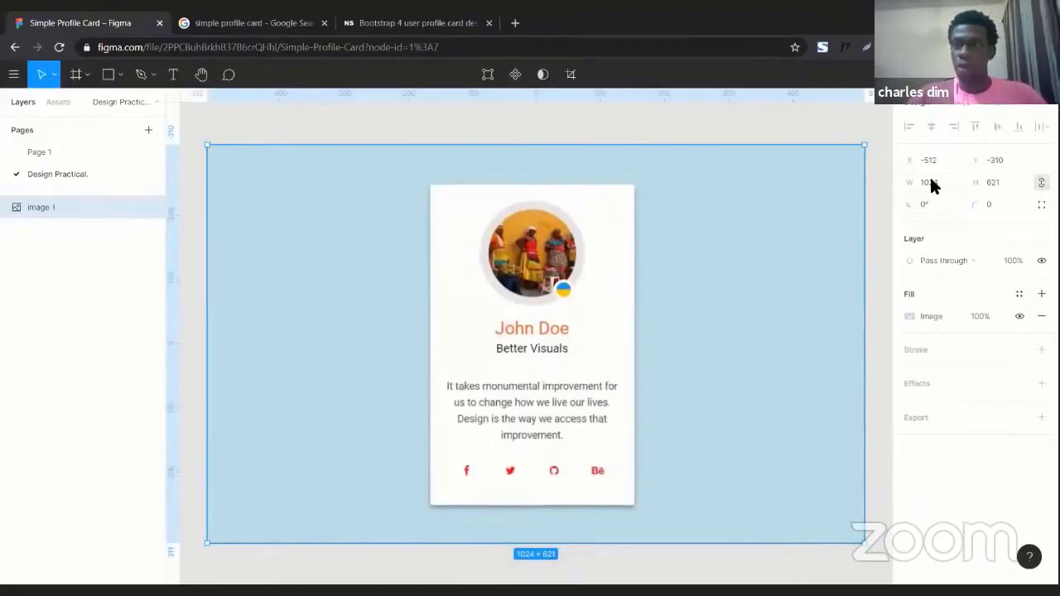
# Move the pasted reference image up and to the left on the canvas, then deselect it.
pyautogui.keyDown('ctrl'); pyautogui.scroll(-5, 578, 305); pyautogui.keyUp('ctrl')
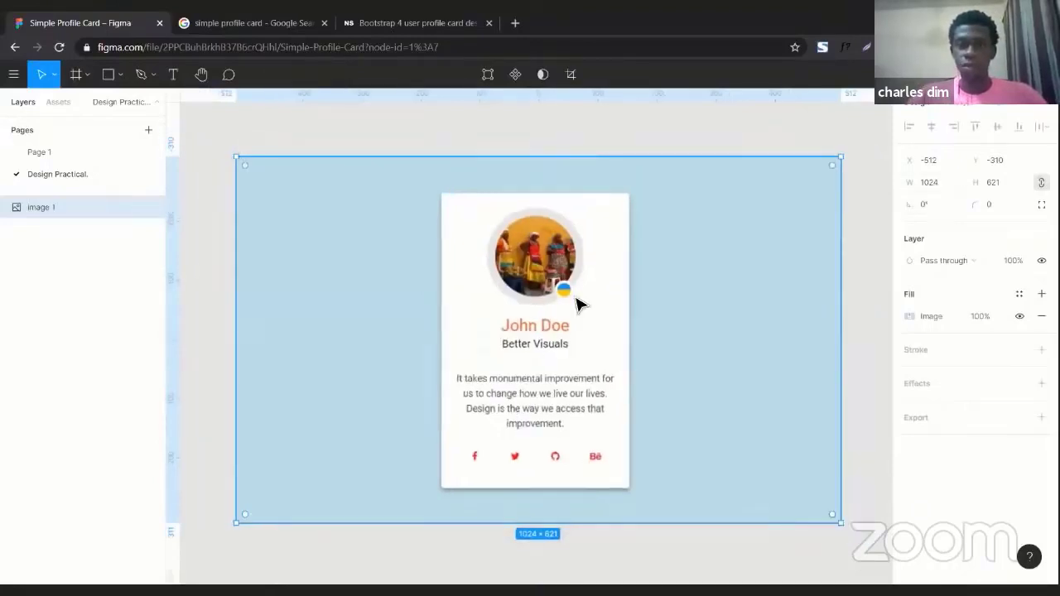
pyautogui.moveTo(549, 310); pyautogui.dragTo(373, 219)
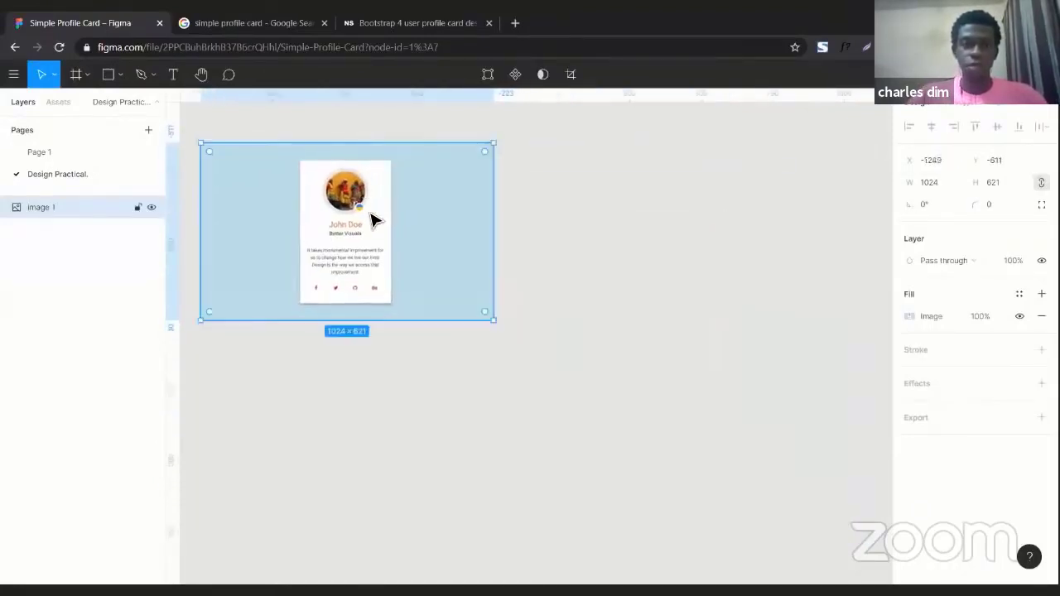
pyautogui.keyDown('ctrl'); pyautogui.scroll(-1, 373, 220); pyautogui.keyUp('ctrl')
pyautogui.keyDown('ctrl'); pyautogui.scroll(2, 372, 219); pyautogui.keyUp('ctrl')
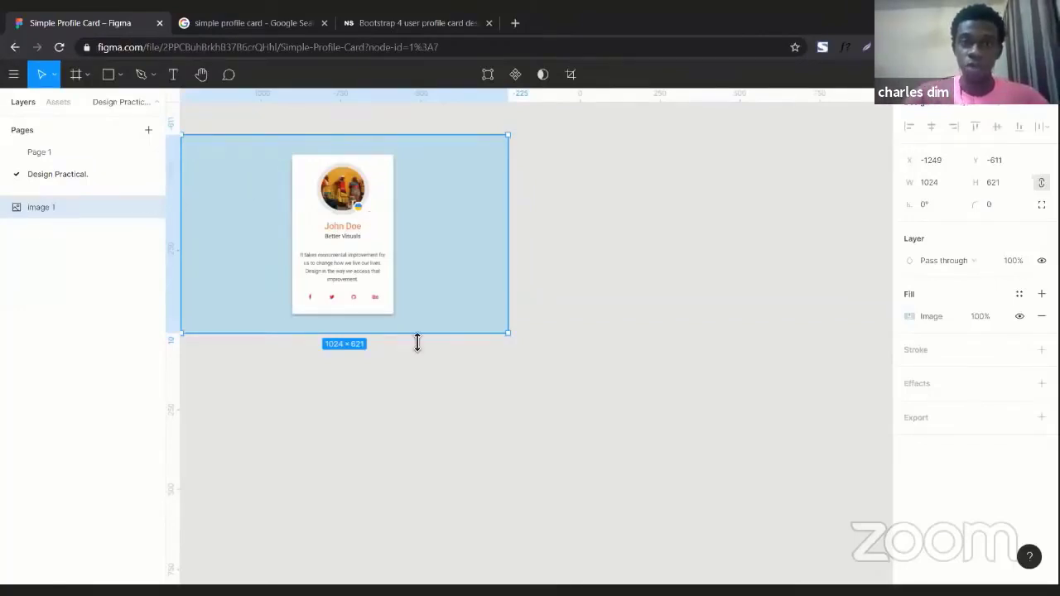
pyautogui.click(547, 309)
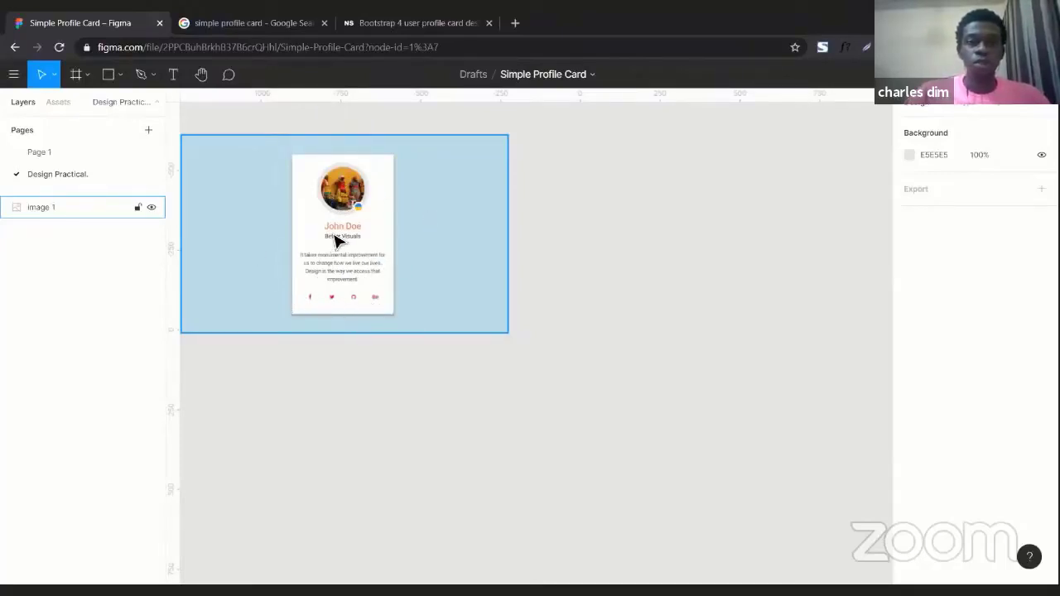
pyautogui.click(667, 331)
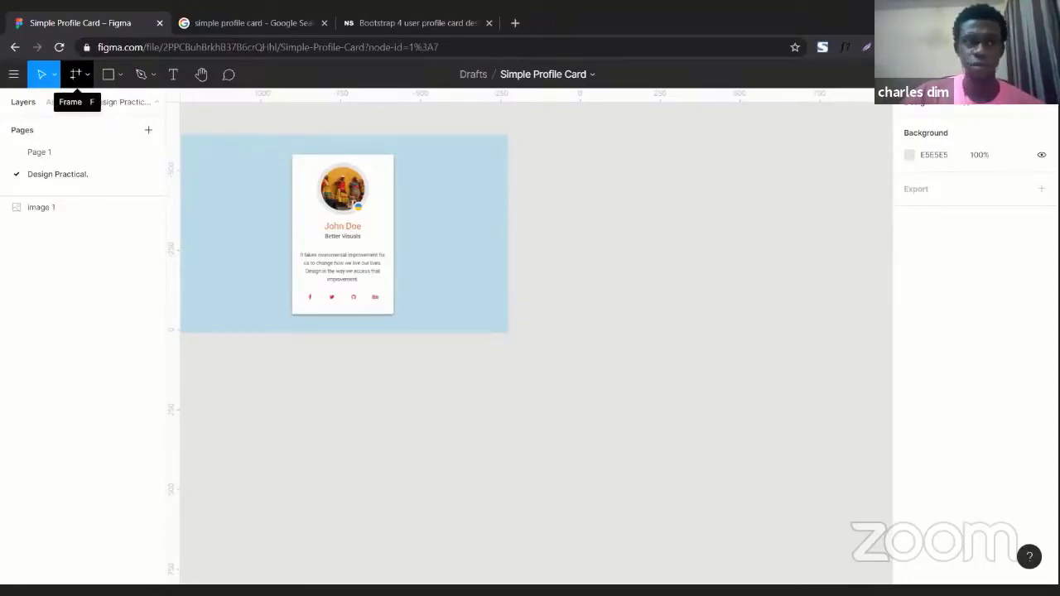
pyautogui.click(76, 75)
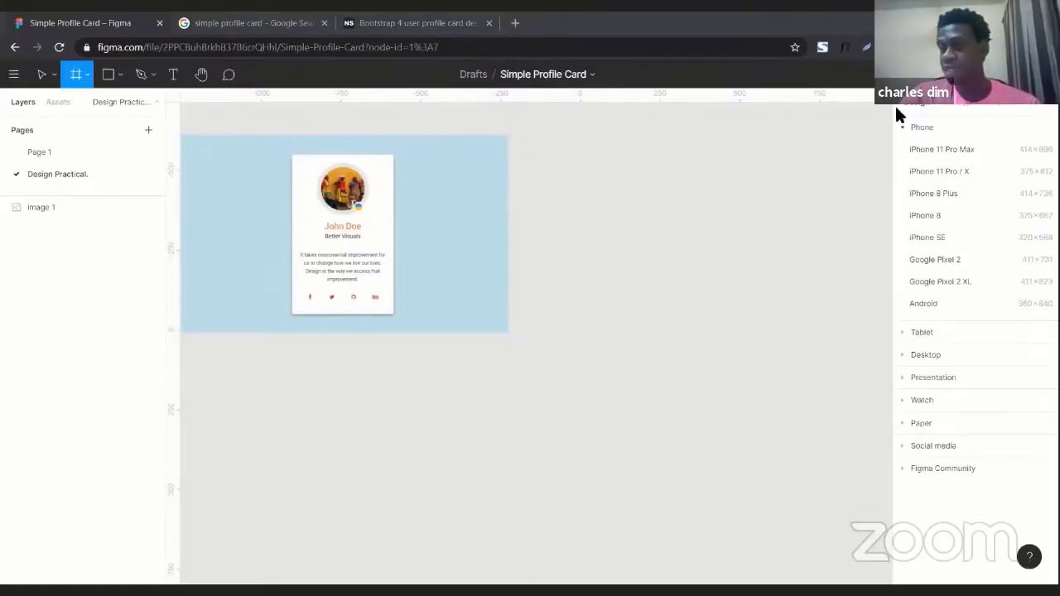
pyautogui.click(900, 174)
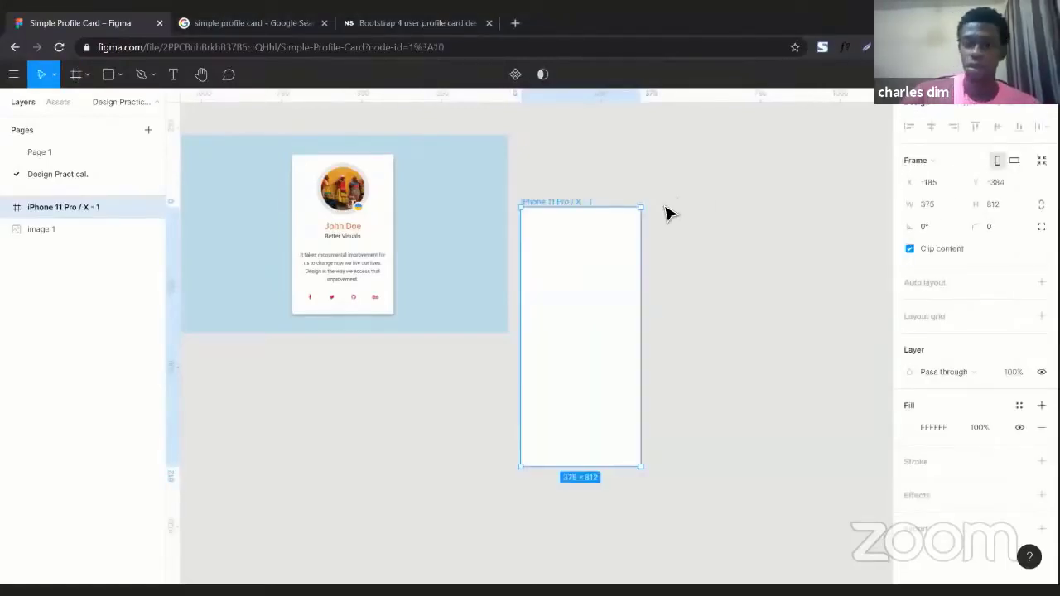
pyautogui.press('Delete')
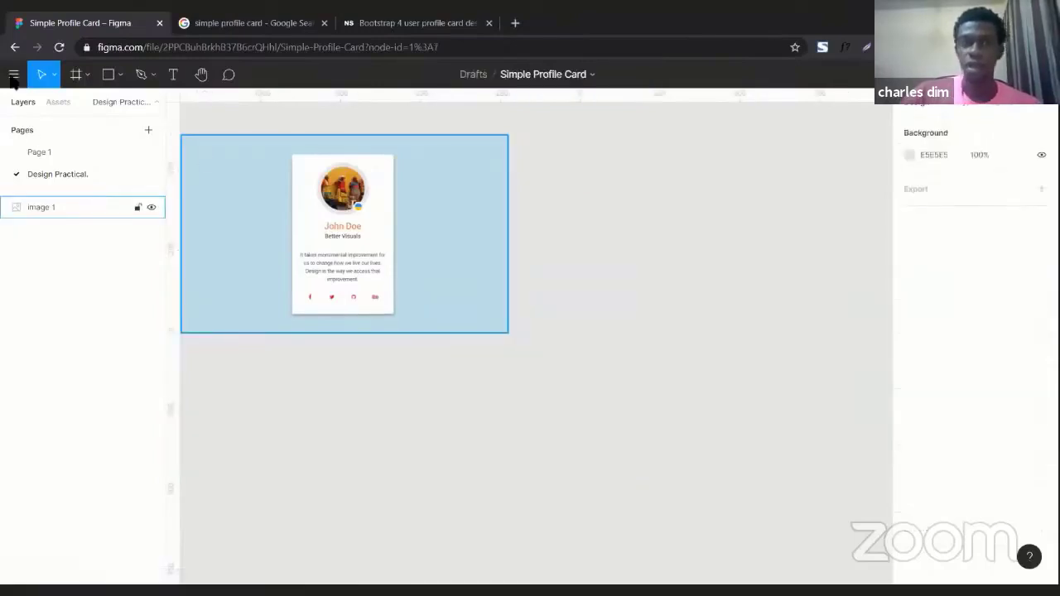
# Create a frame from the Social media preset Instagram post (1080 × 1080) beside the reference image.
pyautogui.click(76, 73)
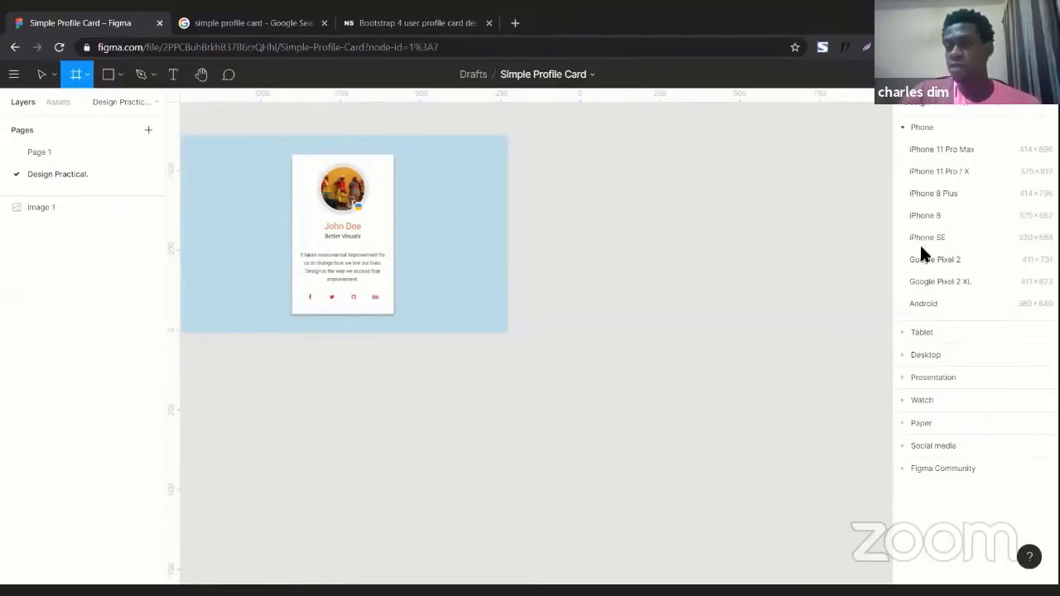
pyautogui.click(903, 330)
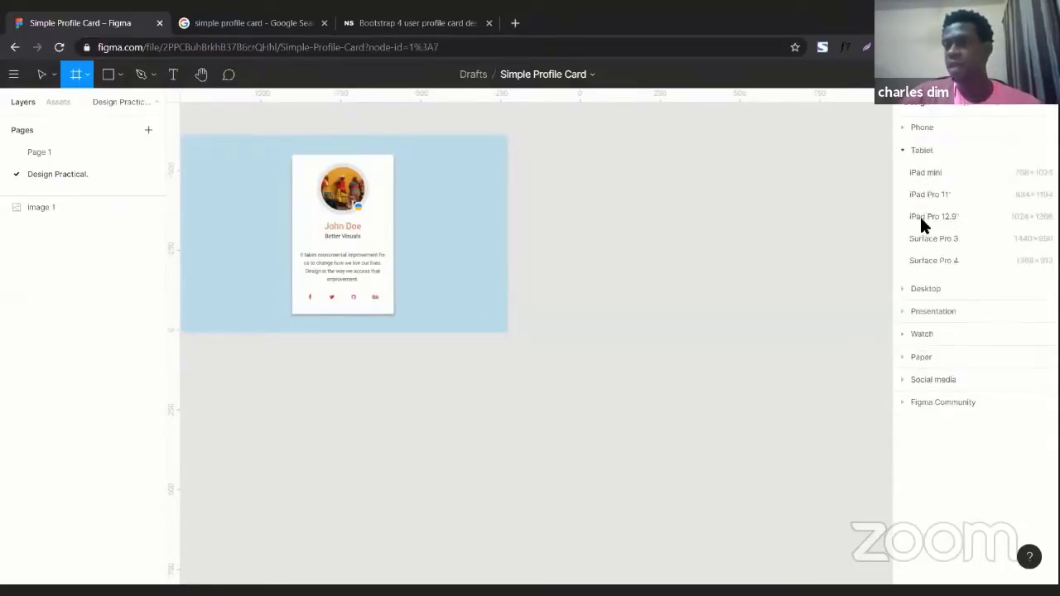
pyautogui.click(901, 286)
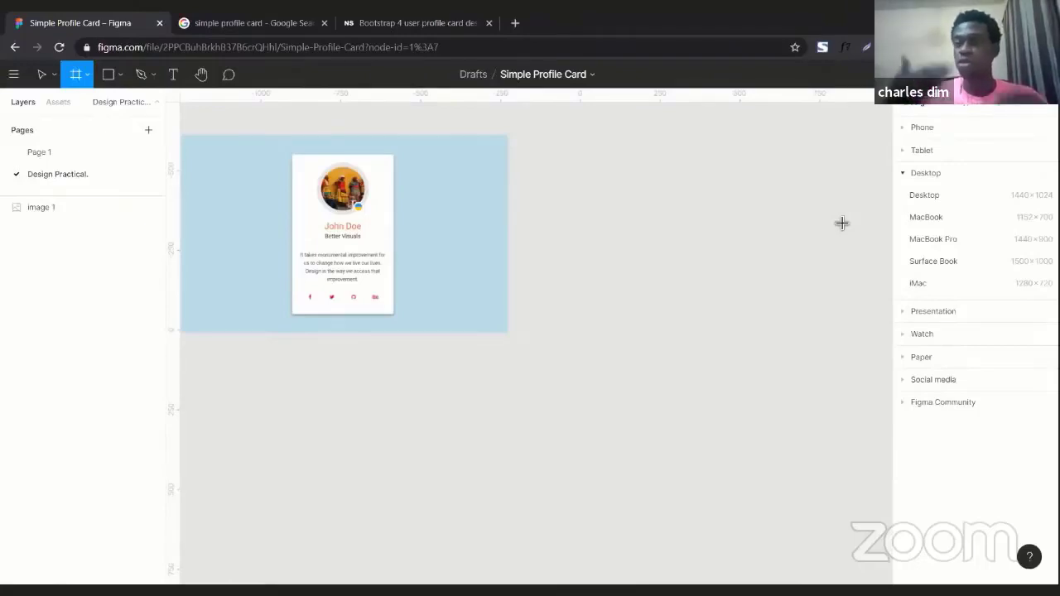
pyautogui.click(903, 173)
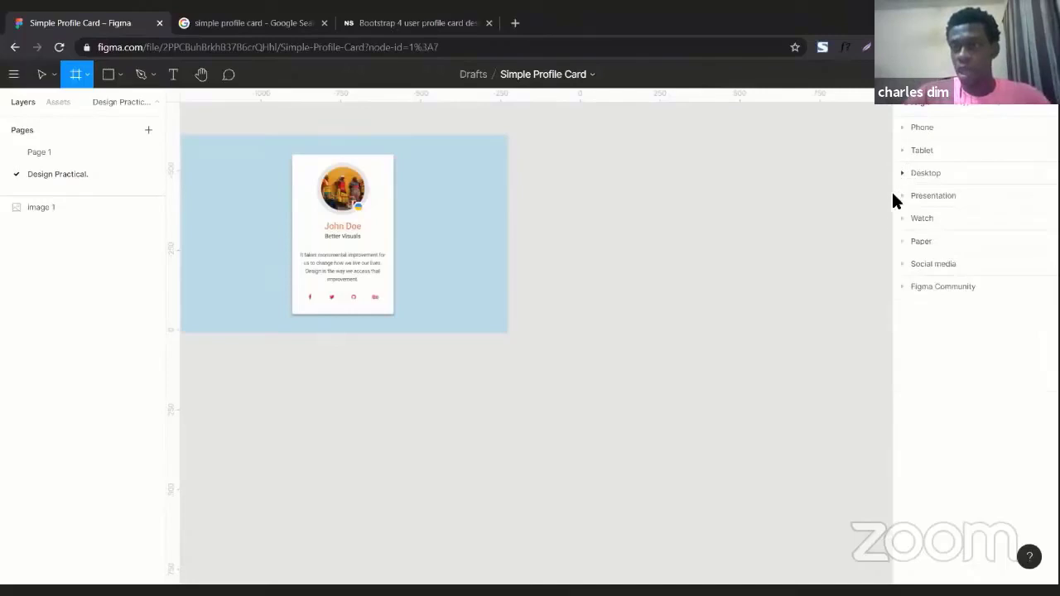
pyautogui.click(902, 263)
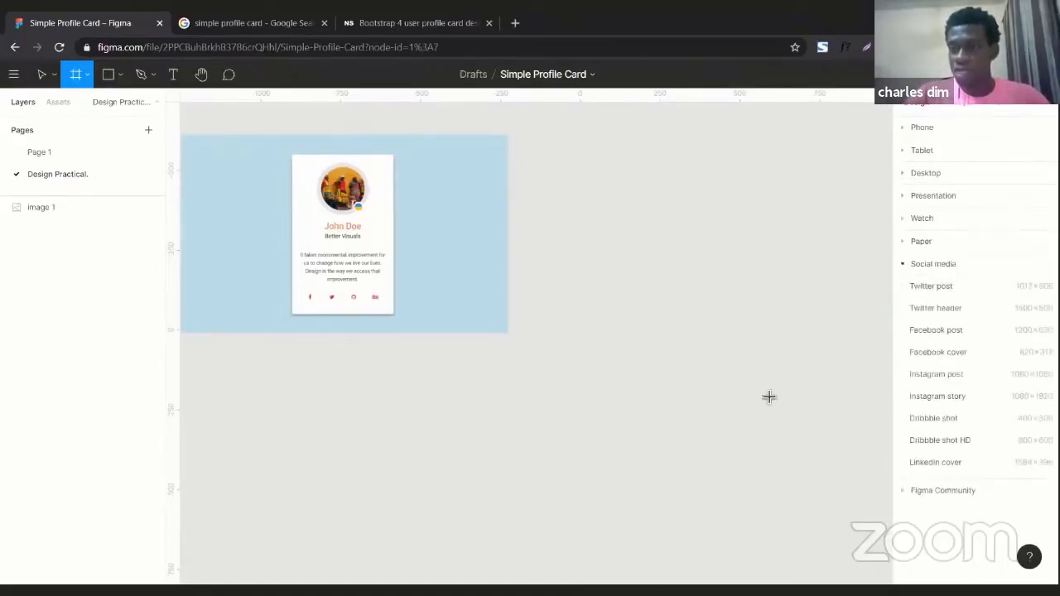
pyautogui.click(939, 378)
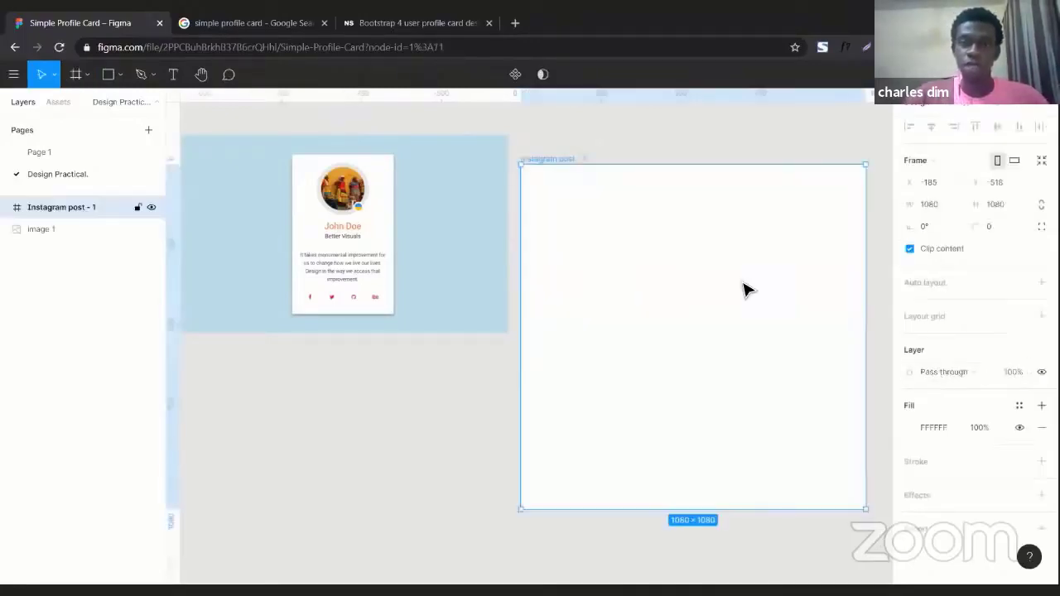
# Move the Instagram post frame slightly up to align with the reference image.
pyautogui.moveTo(743, 289); pyautogui.dragTo(743, 255)
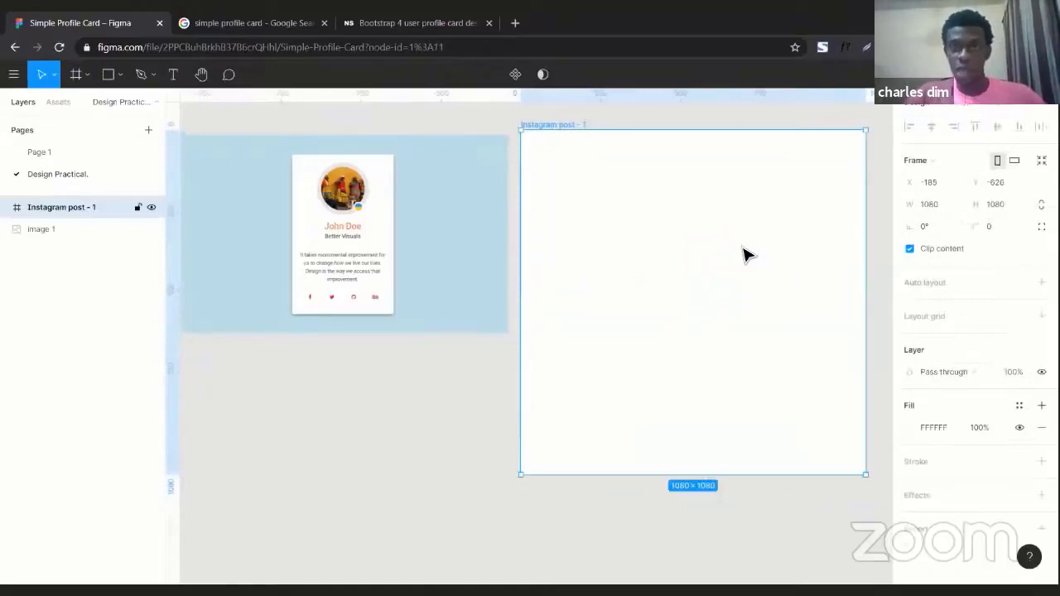
pyautogui.scroll(-1, 743, 248)
pyautogui.hscroll(1, 743, 249)
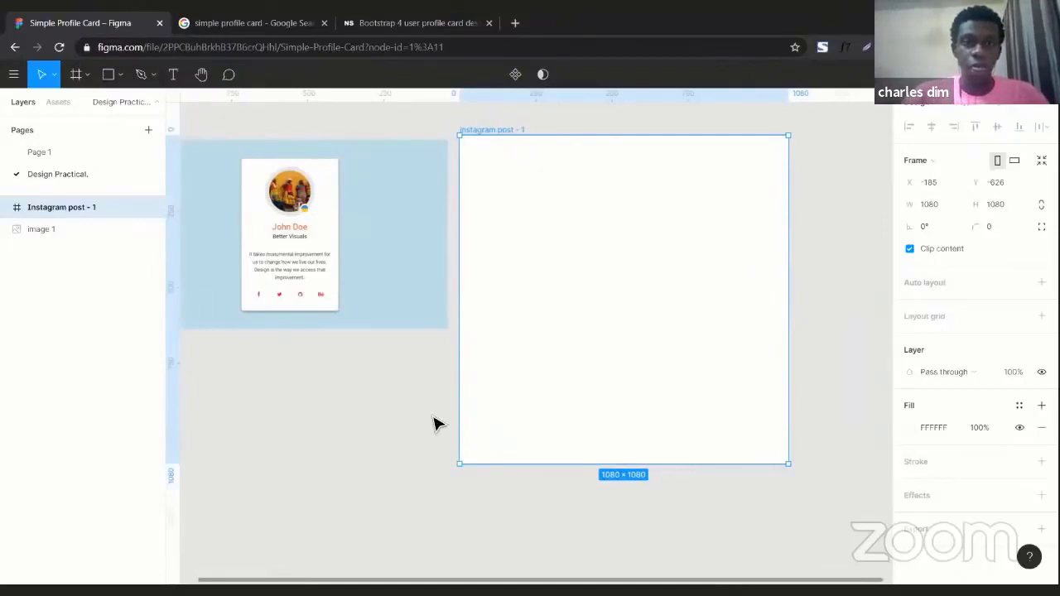
pyautogui.click(347, 409)
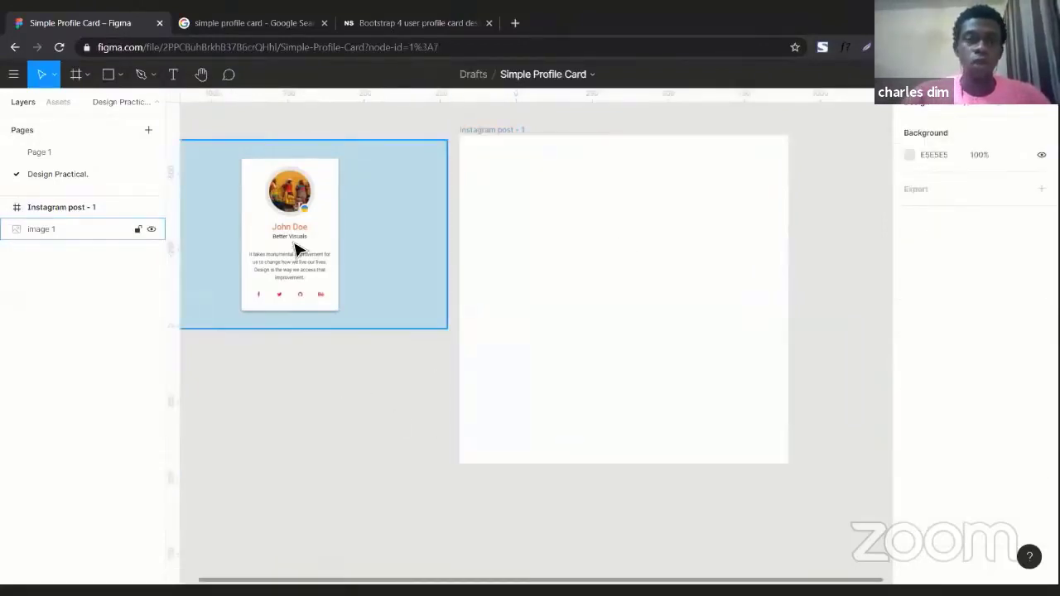
pyautogui.hscroll(-1, 295, 248)
pyautogui.hscroll(-3, 295, 248)
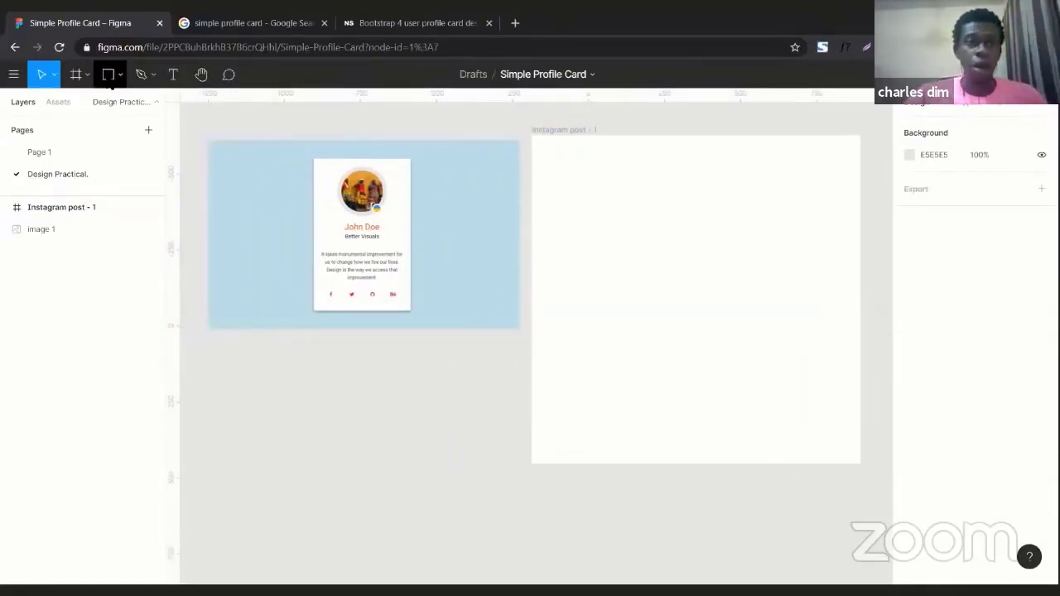
pyautogui.click(108, 74)
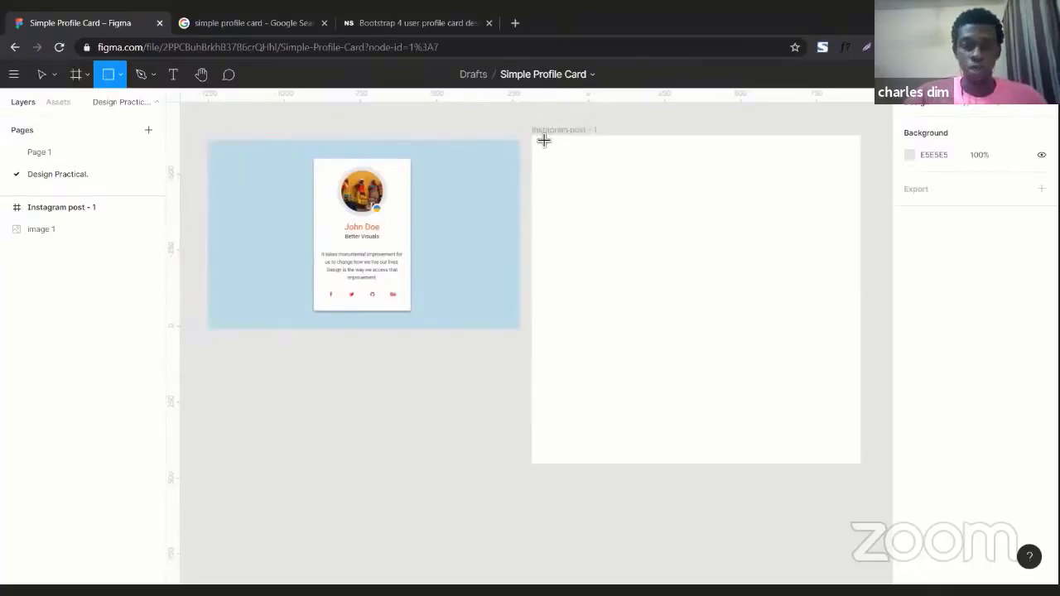
pyautogui.press('Escape')
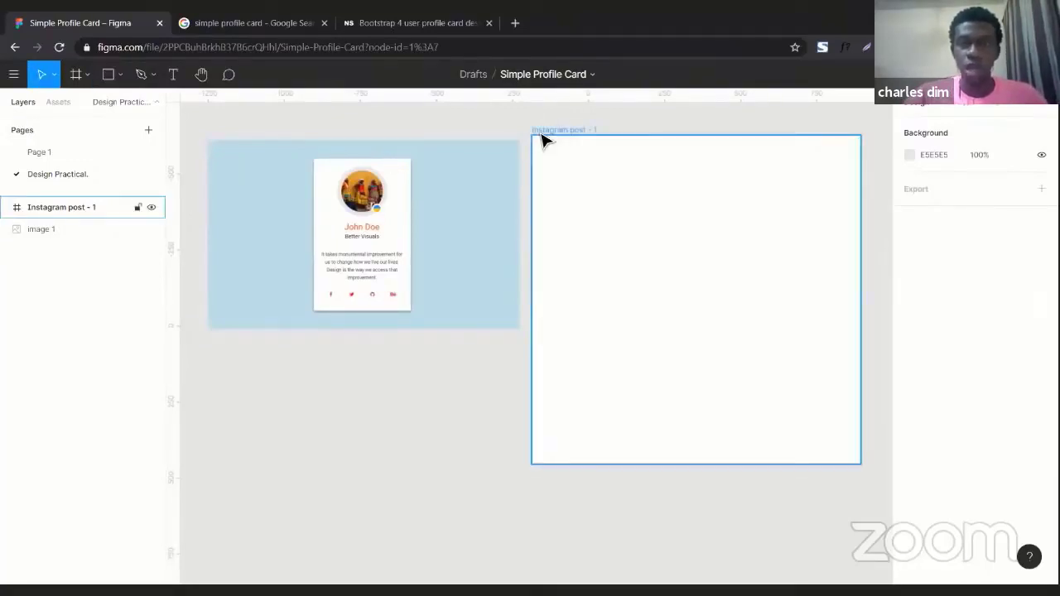
pyautogui.click(542, 141)
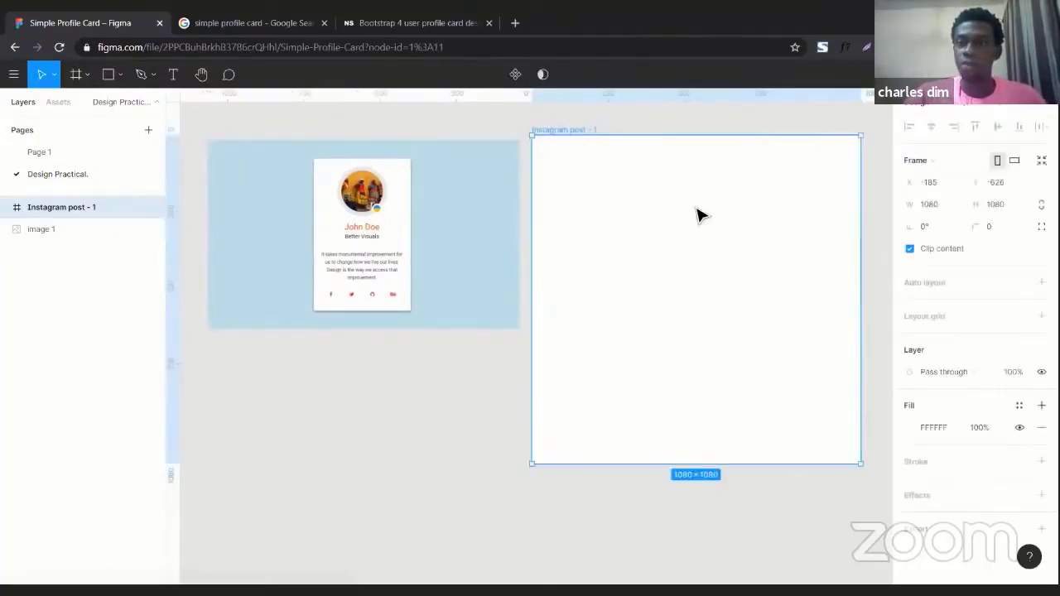
# Draw a rectangle covering the whole Instagram post frame and fill it with the reference image's light blue, BCDFE7.
pyautogui.click(108, 75)
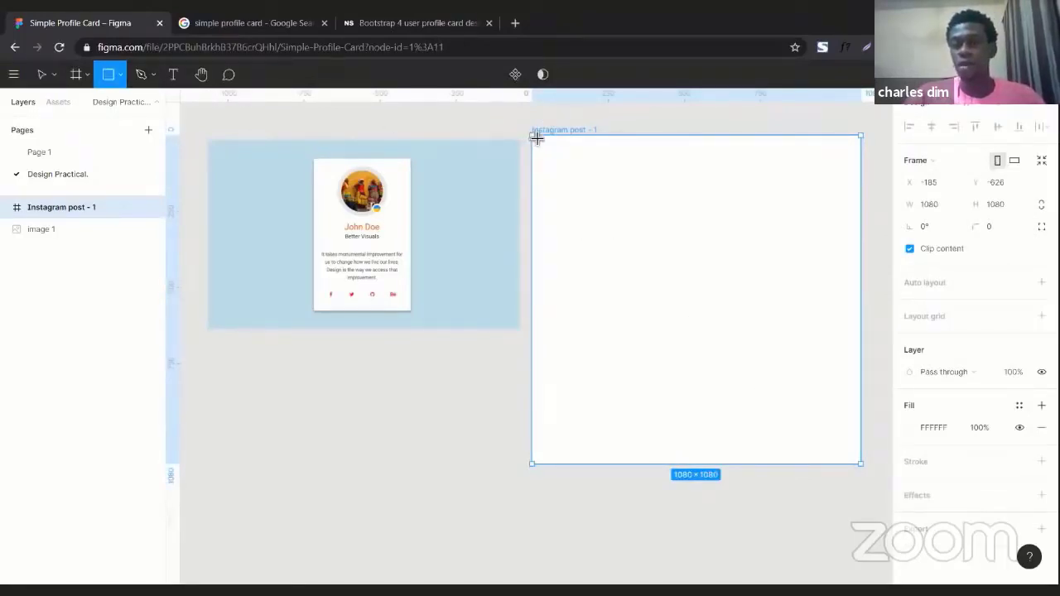
pyautogui.moveTo(533, 136); pyautogui.dragTo(691, 465)
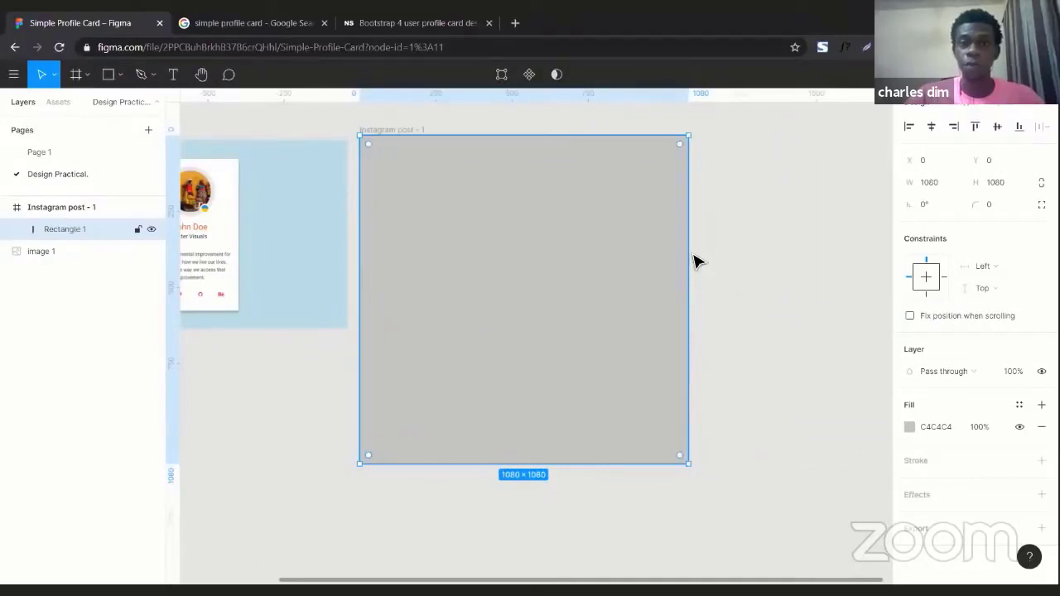
pyautogui.hscroll(-3, 694, 262)
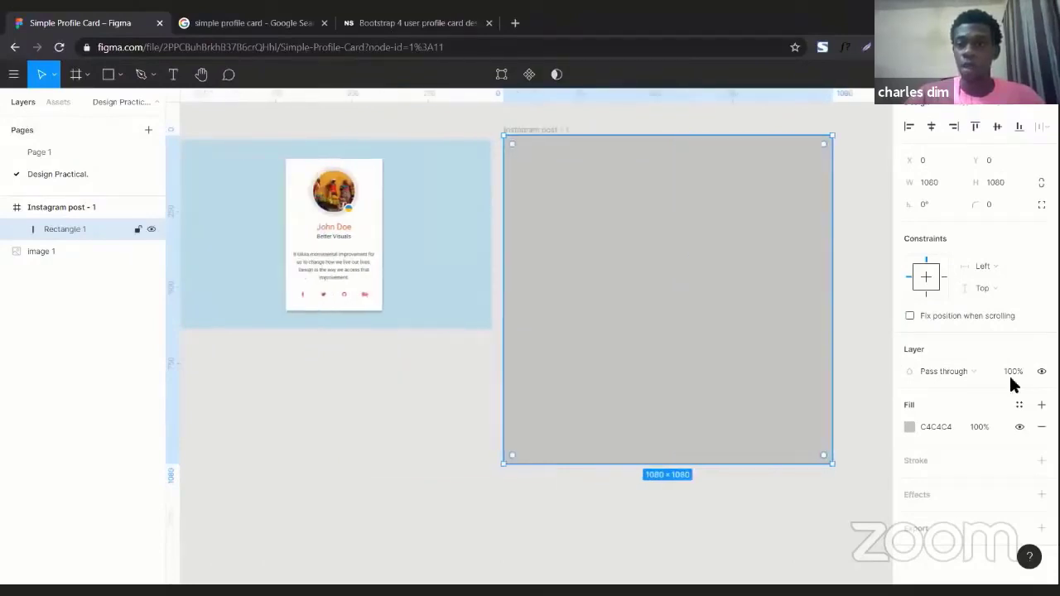
pyautogui.click(909, 428)
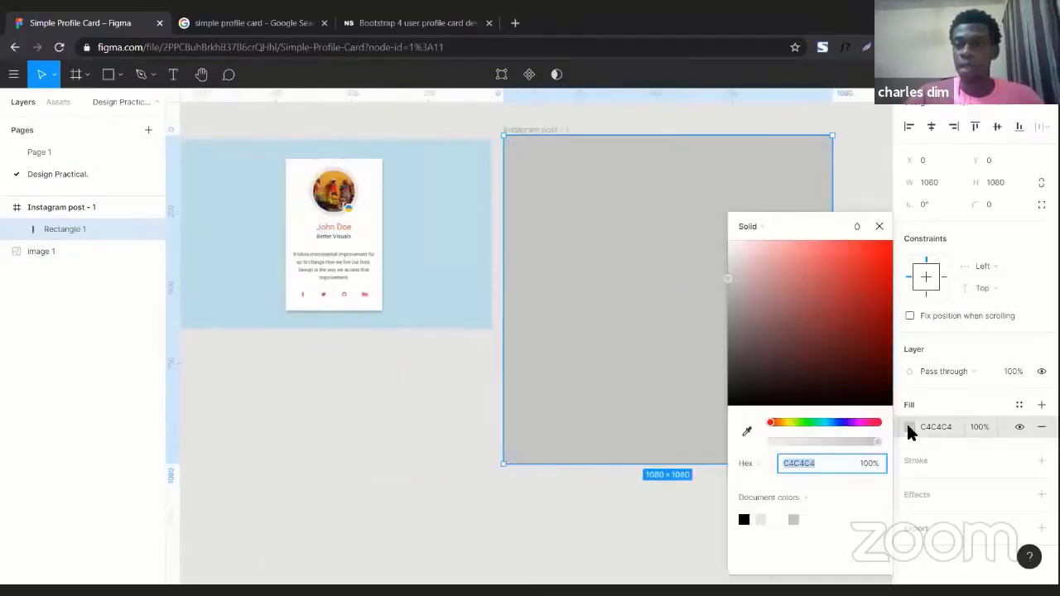
pyautogui.click(747, 433)
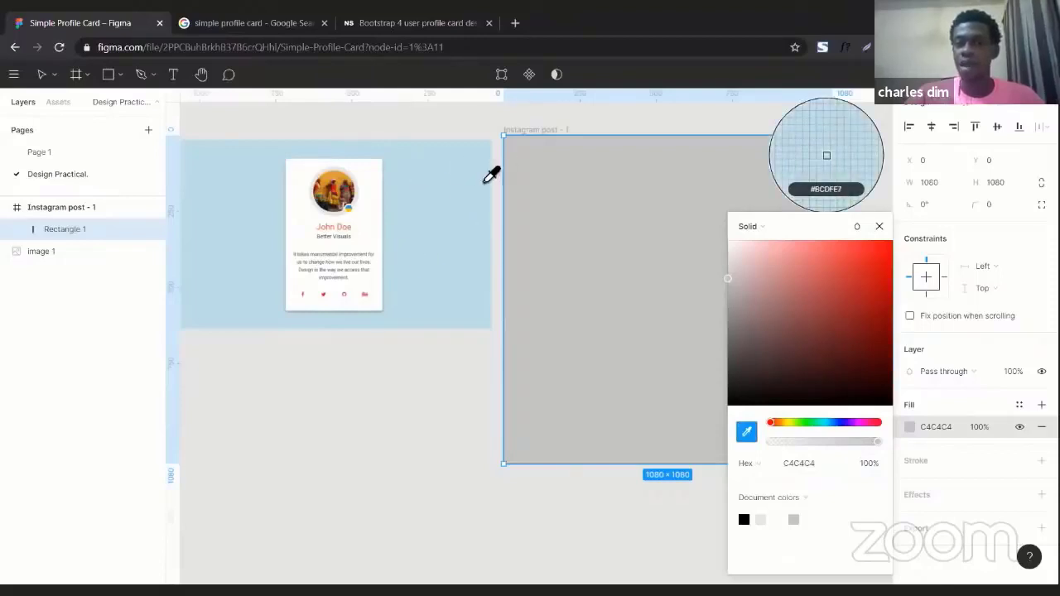
pyautogui.click(448, 217)
pyautogui.hscroll(2, 554, 240)
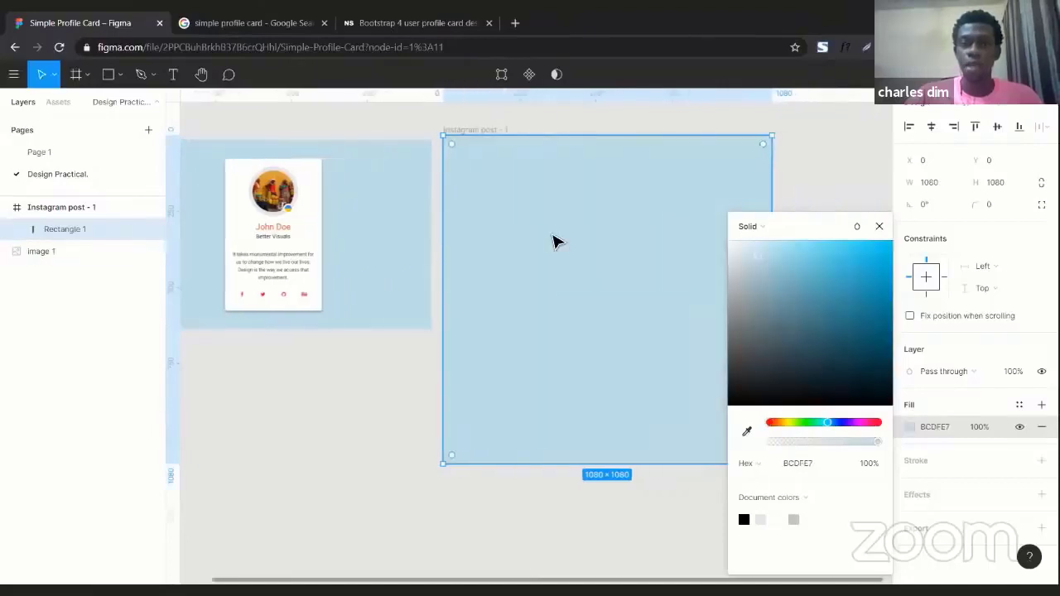
pyautogui.hscroll(1, 554, 241)
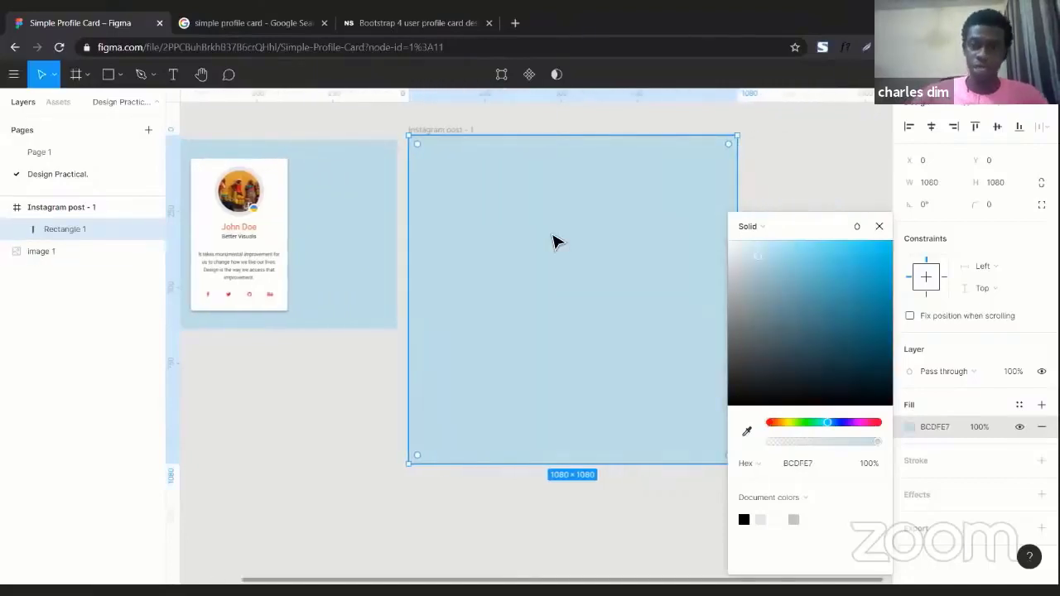
pyautogui.click(303, 389)
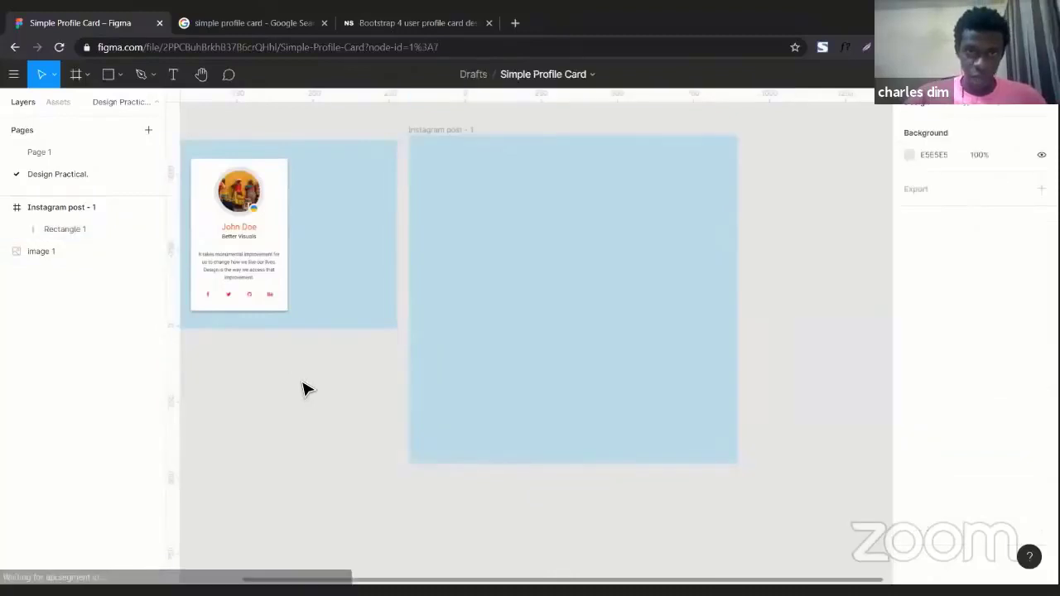
pyautogui.hscroll(-2, 304, 386)
pyautogui.click(275, 223)
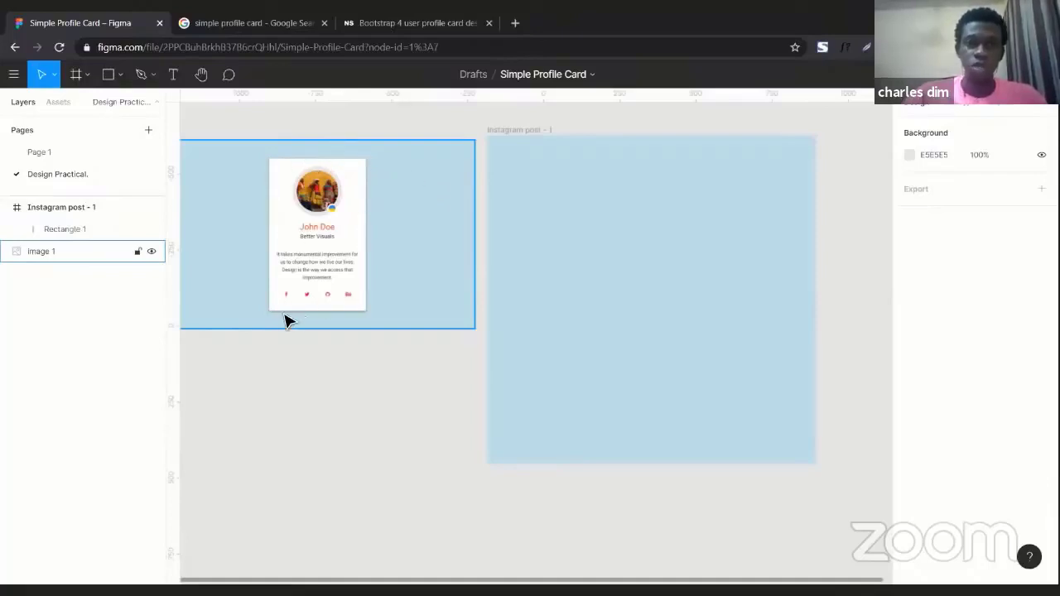
pyautogui.press('Escape')
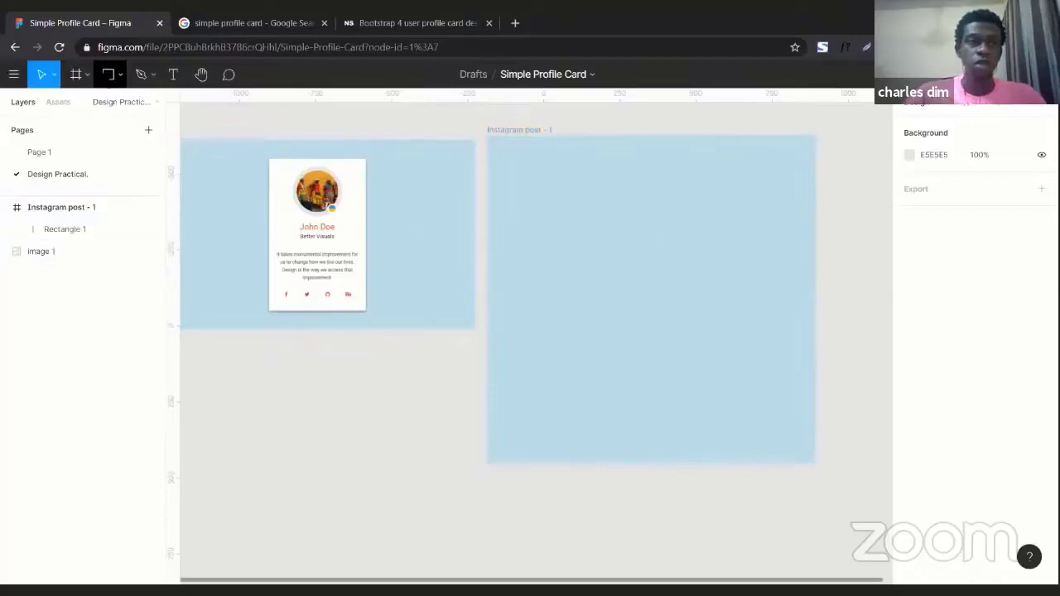
# Draw a card rectangle about 502 × 840 inside the Instagram post frame and nudge it into place.
pyautogui.click(109, 75)
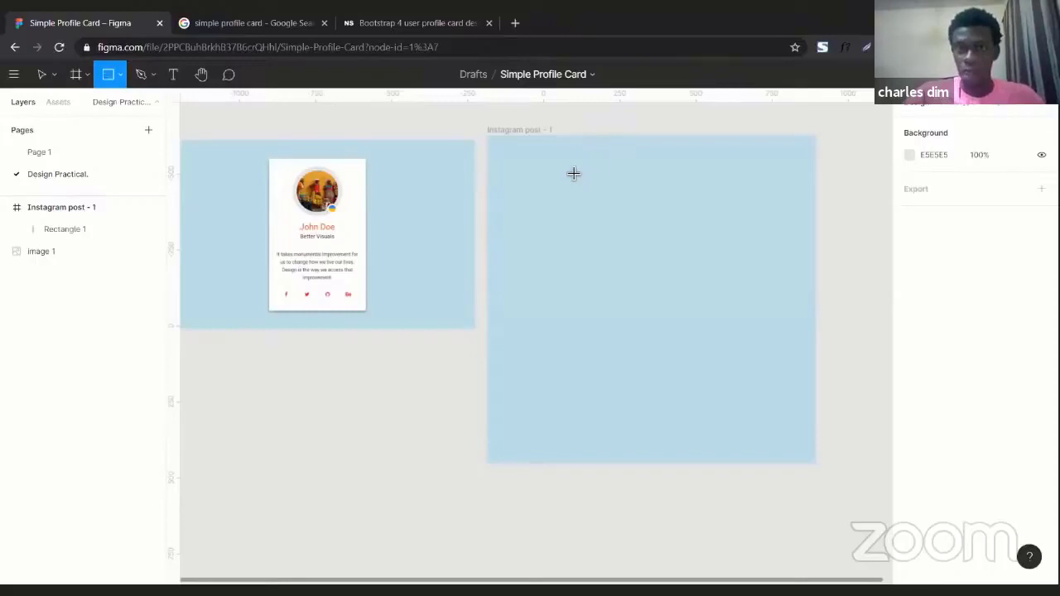
pyautogui.moveTo(574, 166)
pyautogui.mouseDown()
pyautogui.moveTo(759, 435)
pyautogui.moveTo(718, 420)
pyautogui.moveTo(727, 423)
pyautogui.mouseUp()
pyautogui.moveTo(638, 289)
pyautogui.mouseDown()
pyautogui.moveTo(622, 289)
pyautogui.moveTo(636, 289)
pyautogui.mouseUp()
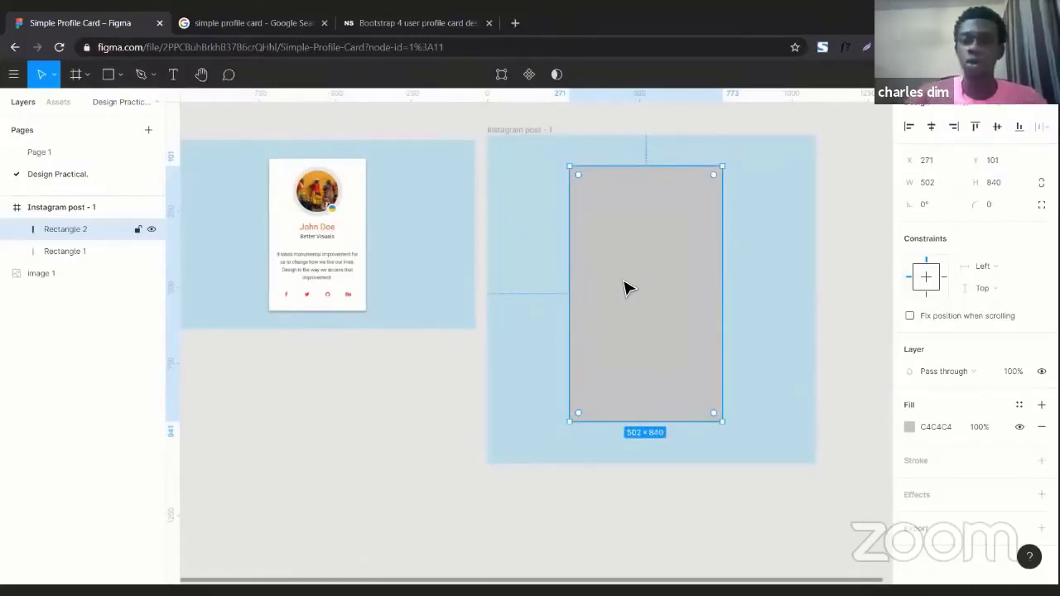
pyautogui.moveTo(625, 288); pyautogui.dragTo(641, 292)
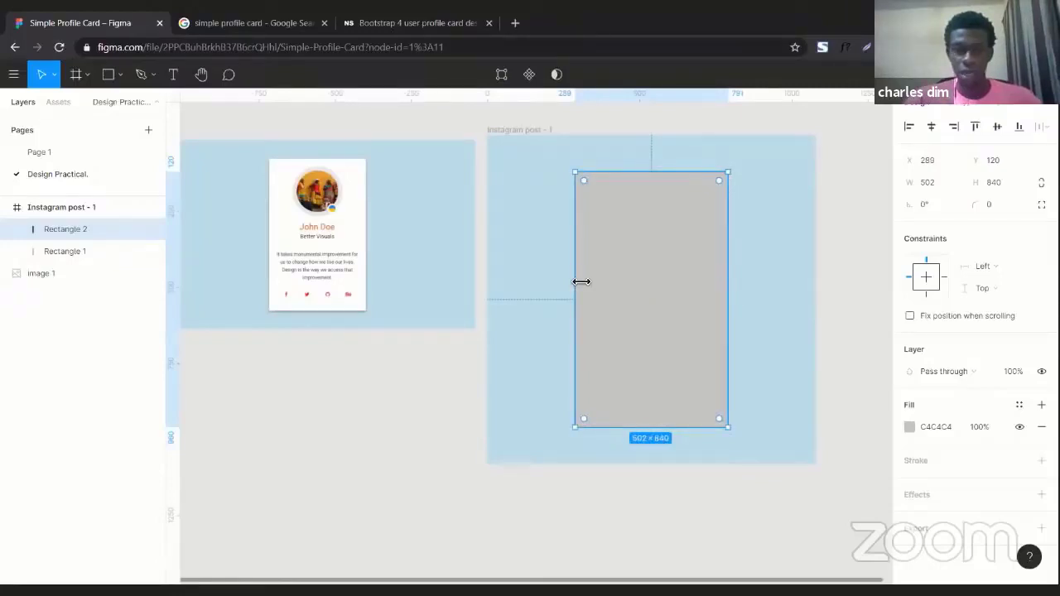
# Widen the card rectangle to 614 × 840 and set its fill to white FFFFFF.
pyautogui.moveTo(577, 280); pyautogui.dragTo(557, 278)
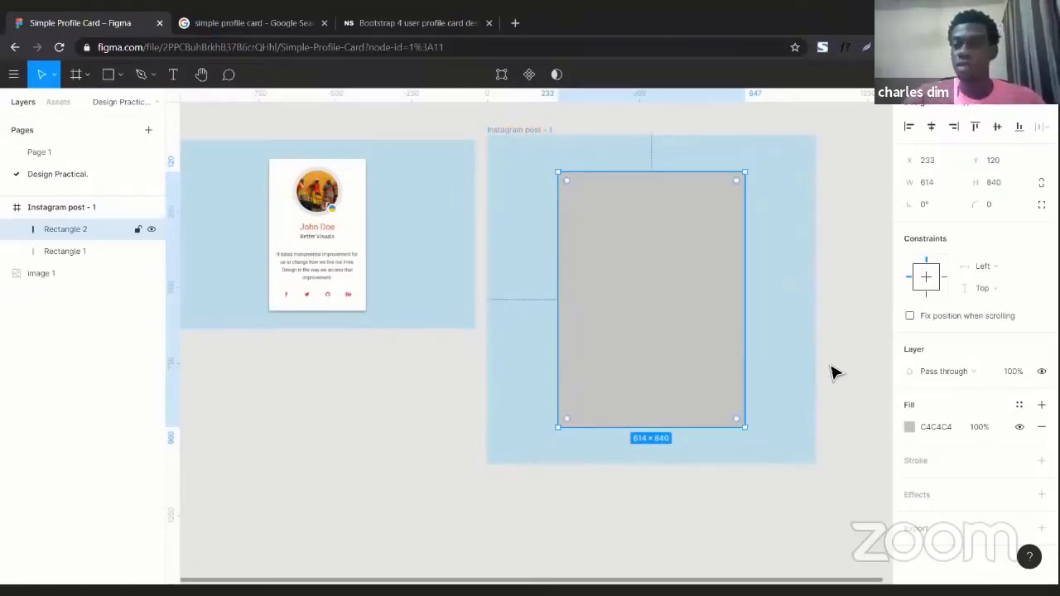
pyautogui.click(910, 427)
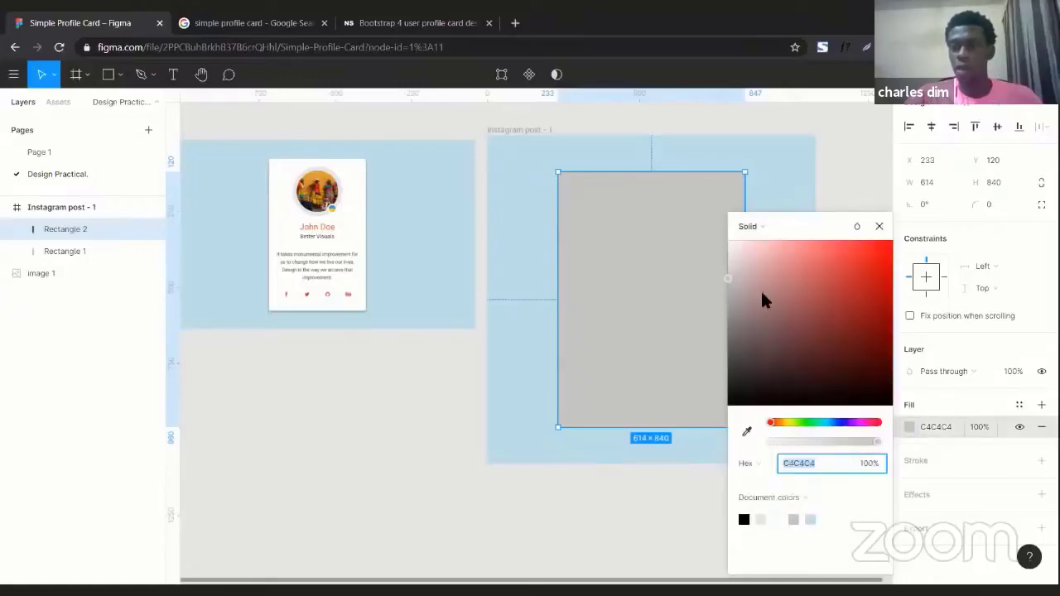
pyautogui.moveTo(760, 289); pyautogui.dragTo(719, 240)
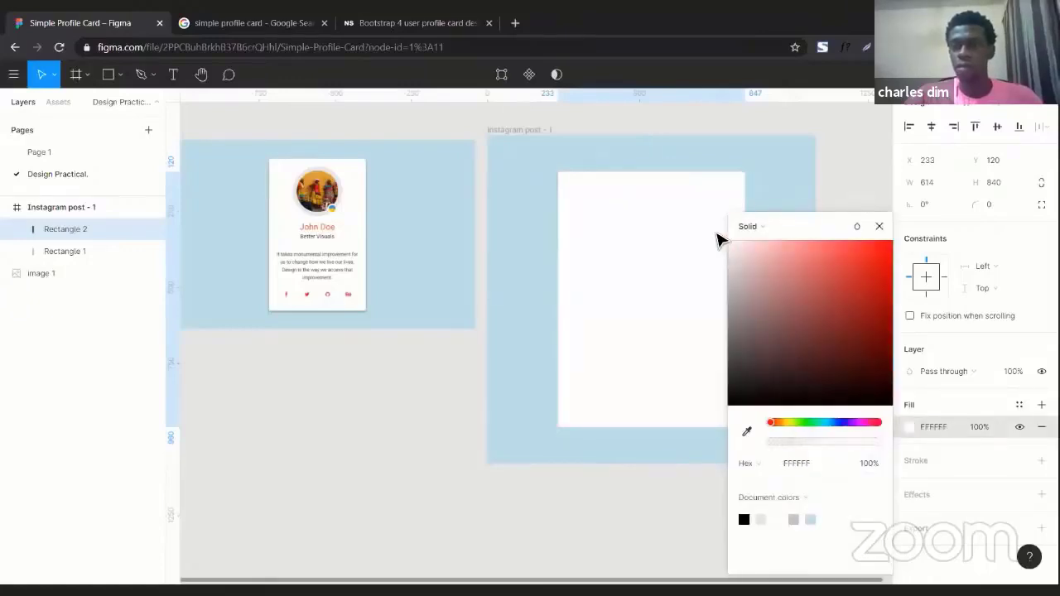
pyautogui.doubleClick(611, 227)
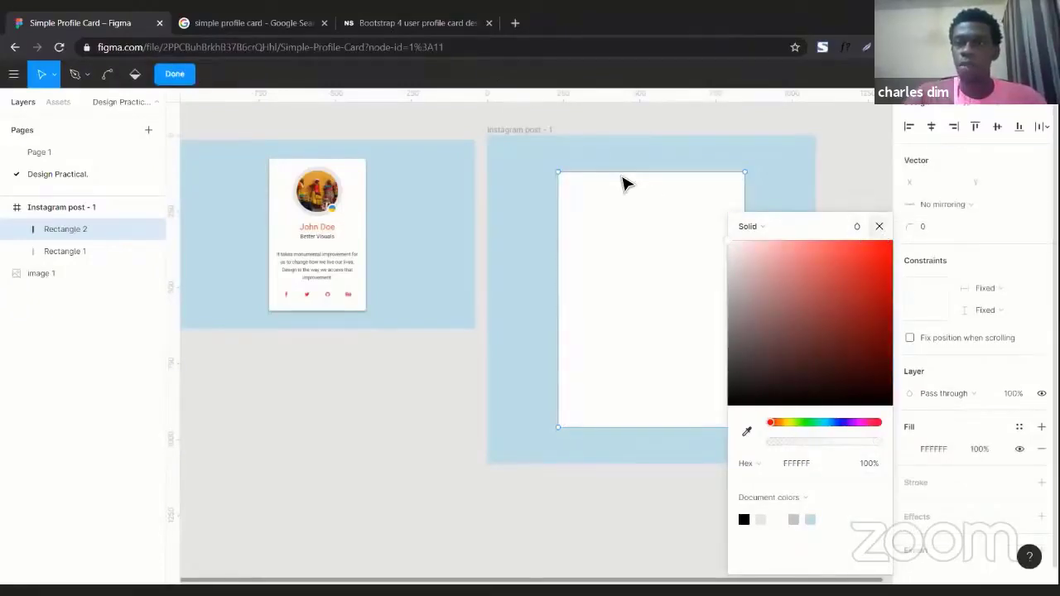
pyautogui.press('Escape')
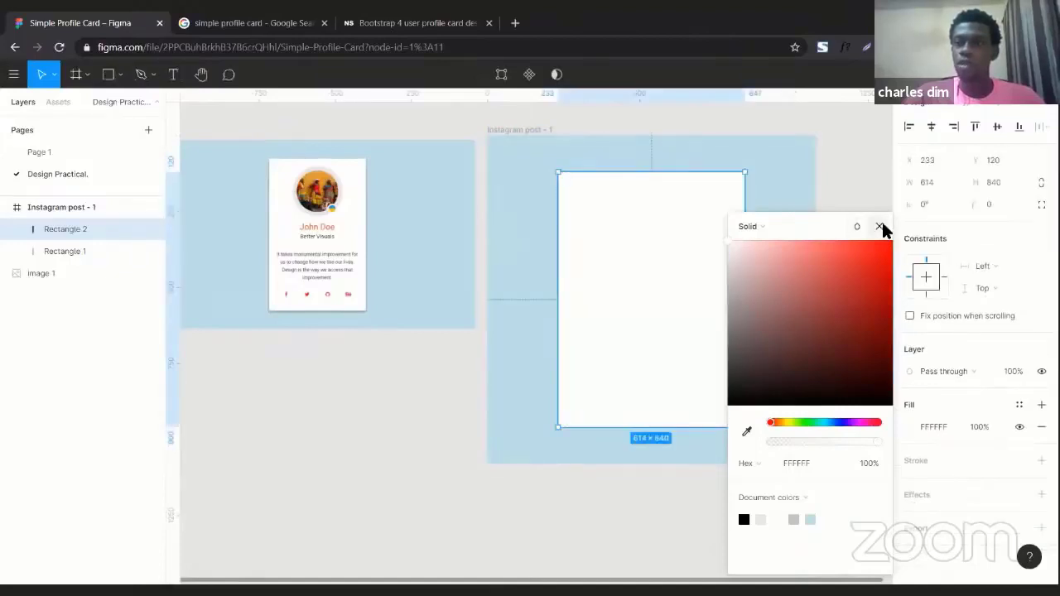
pyautogui.click(880, 226)
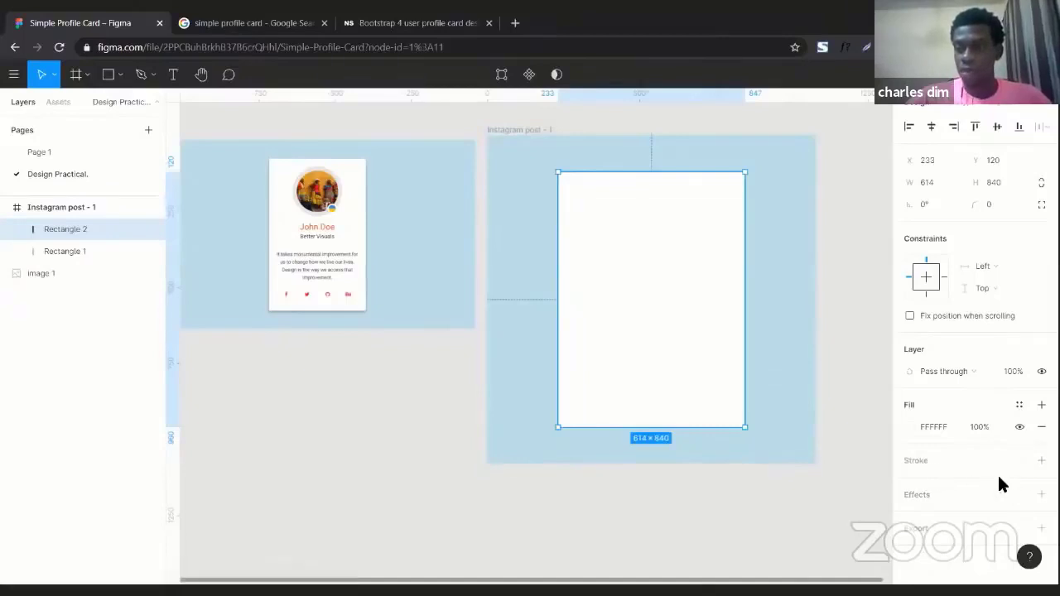
# Add a drop shadow to the card rectangle and set its blur to 12.
pyautogui.click(1040, 494)
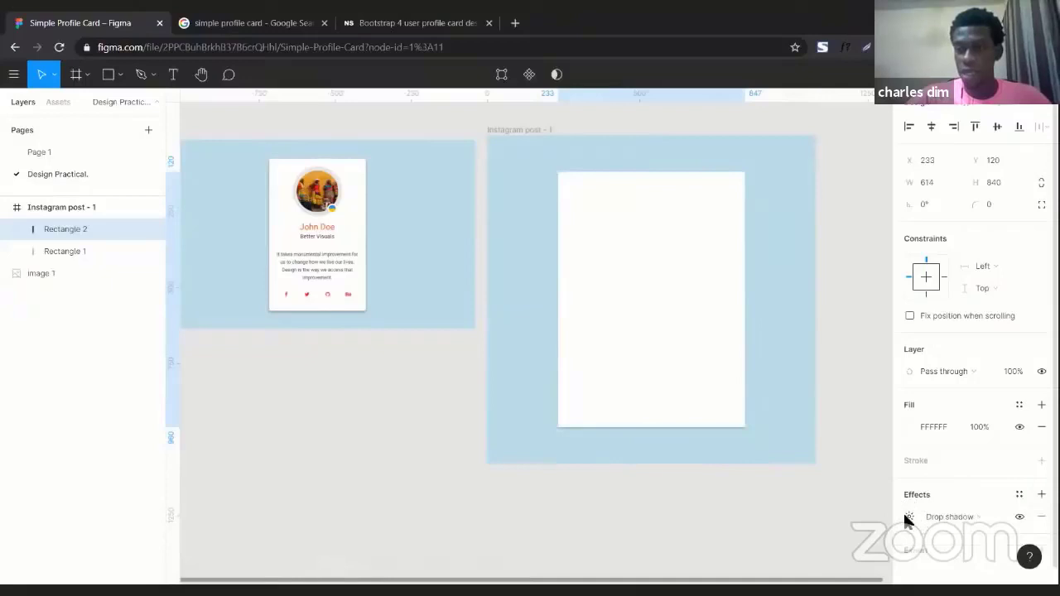
pyautogui.click(909, 517)
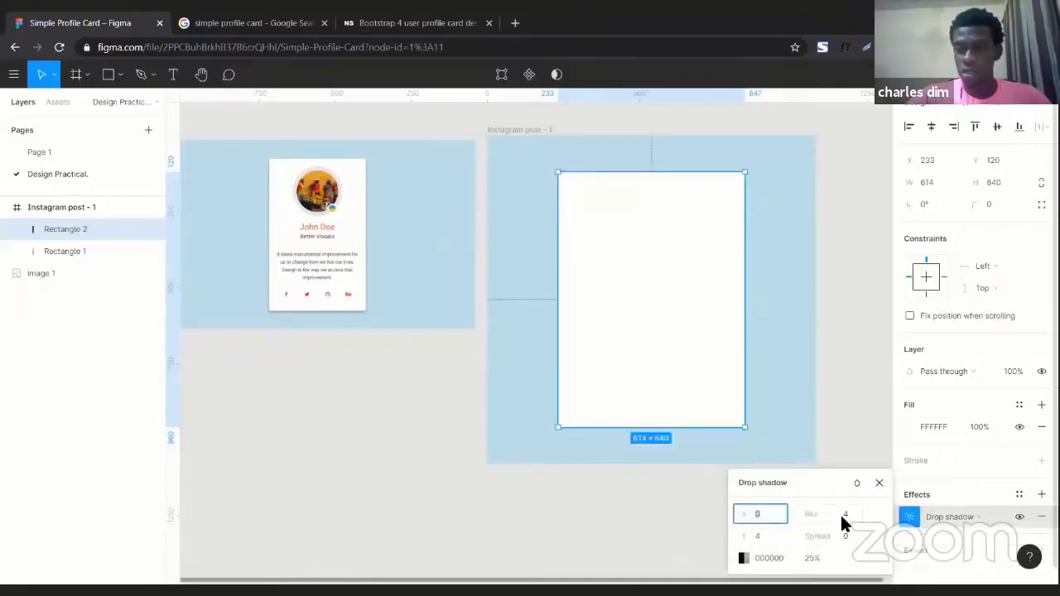
pyautogui.click(841, 517)
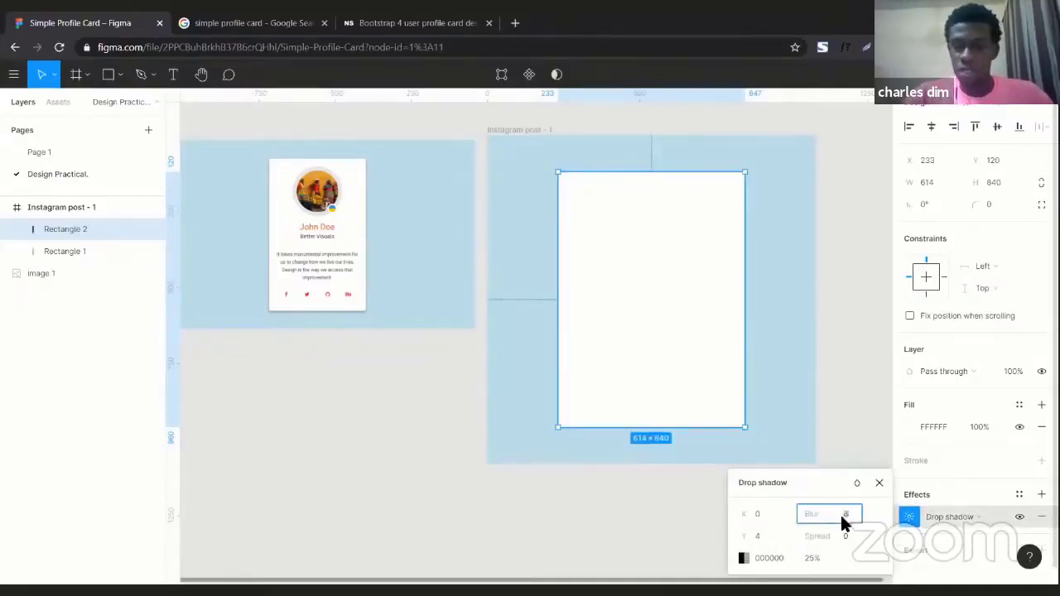
pyautogui.press('Return')
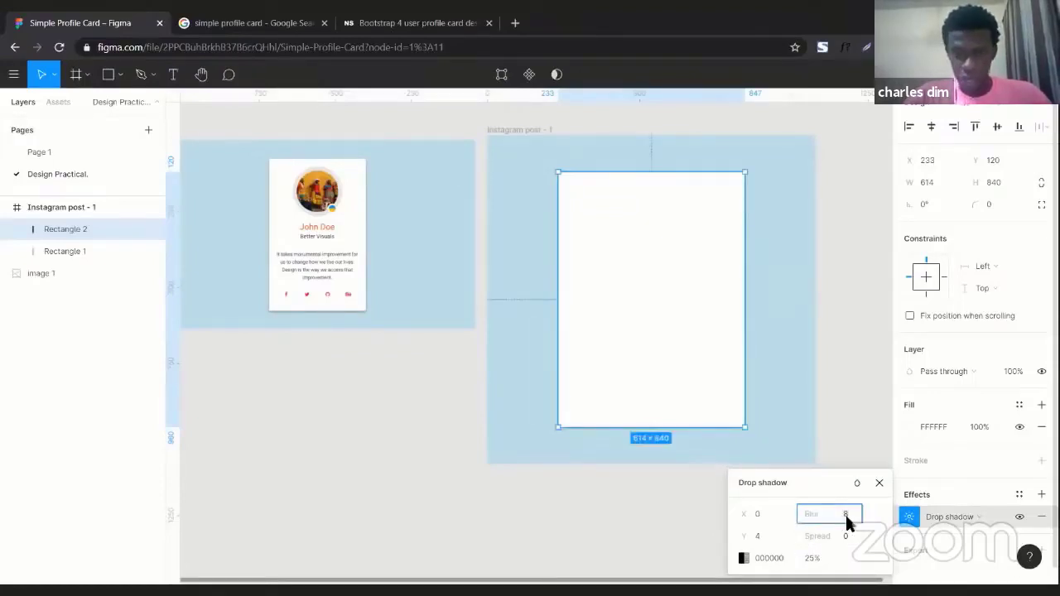
pyautogui.write('12')
pyautogui.press('Return')
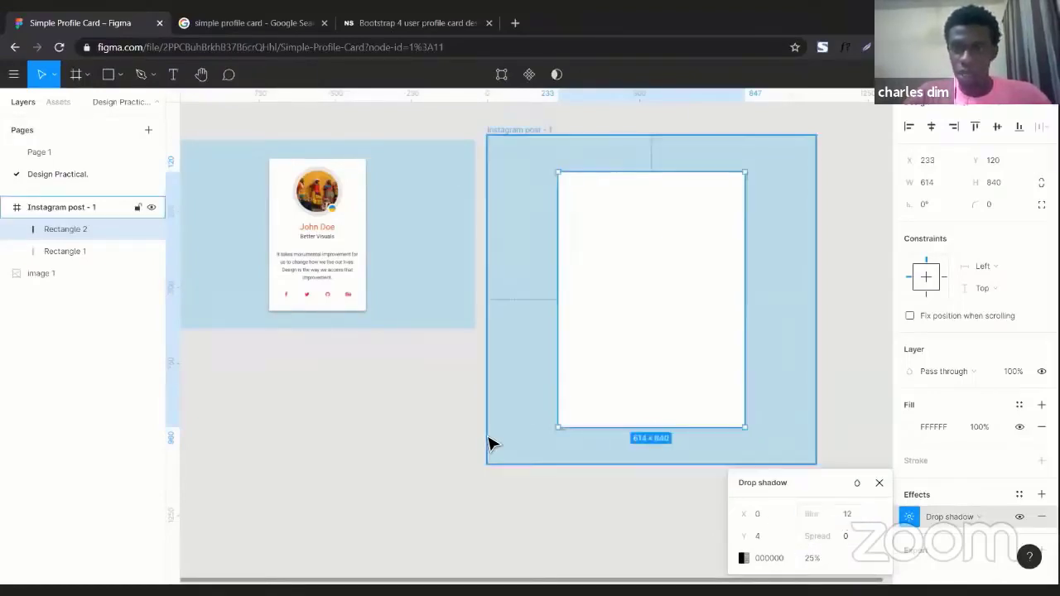
pyautogui.click(879, 482)
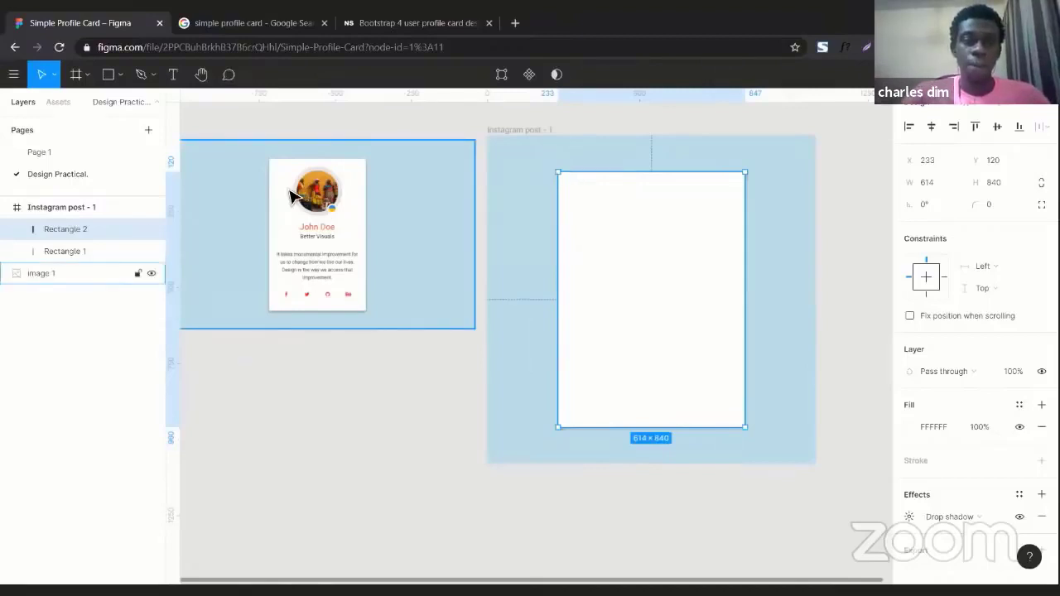
pyautogui.scroll(2, 290, 192)
pyautogui.scroll(1, 325, 170)
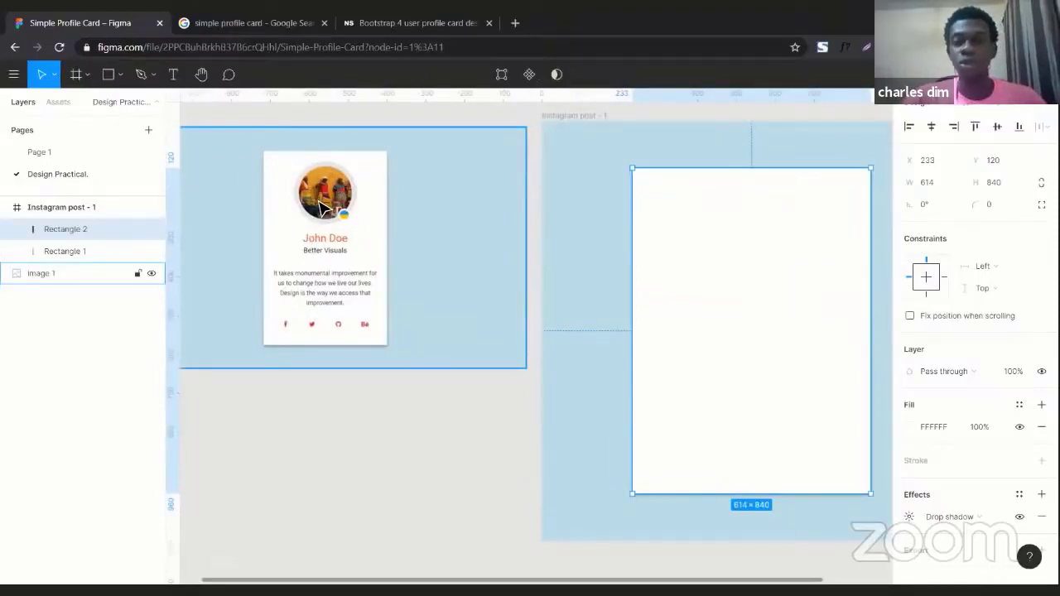
pyautogui.hscroll(2, 428, 248)
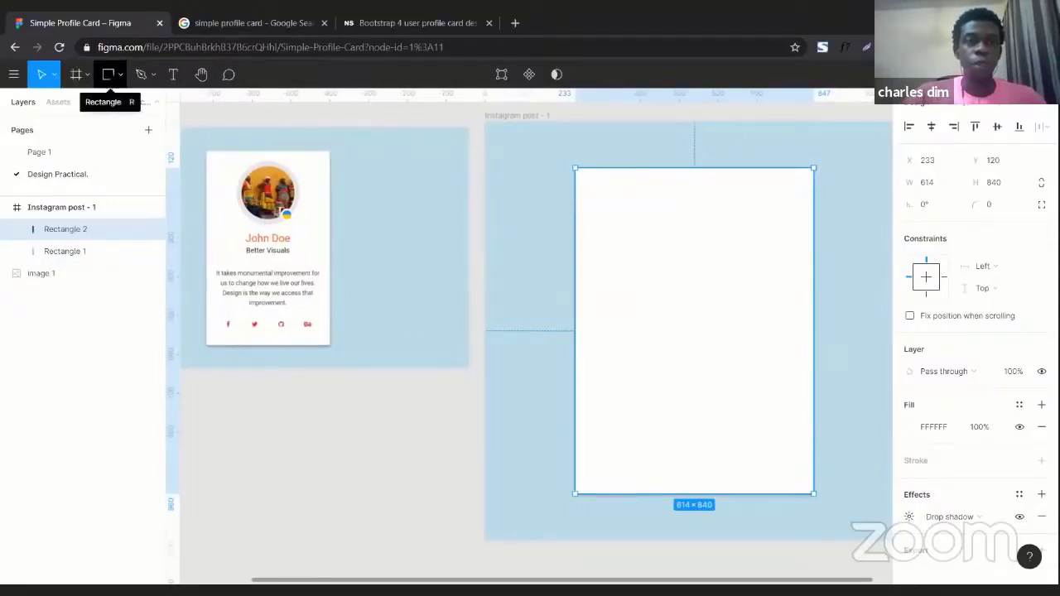
pyautogui.click(121, 76)
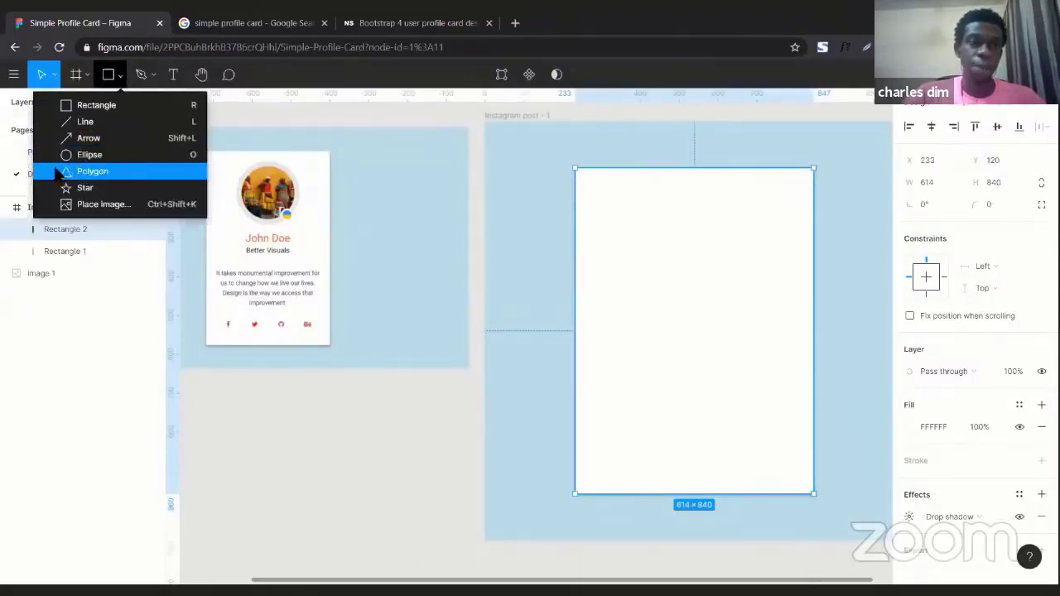
pyautogui.click(126, 163)
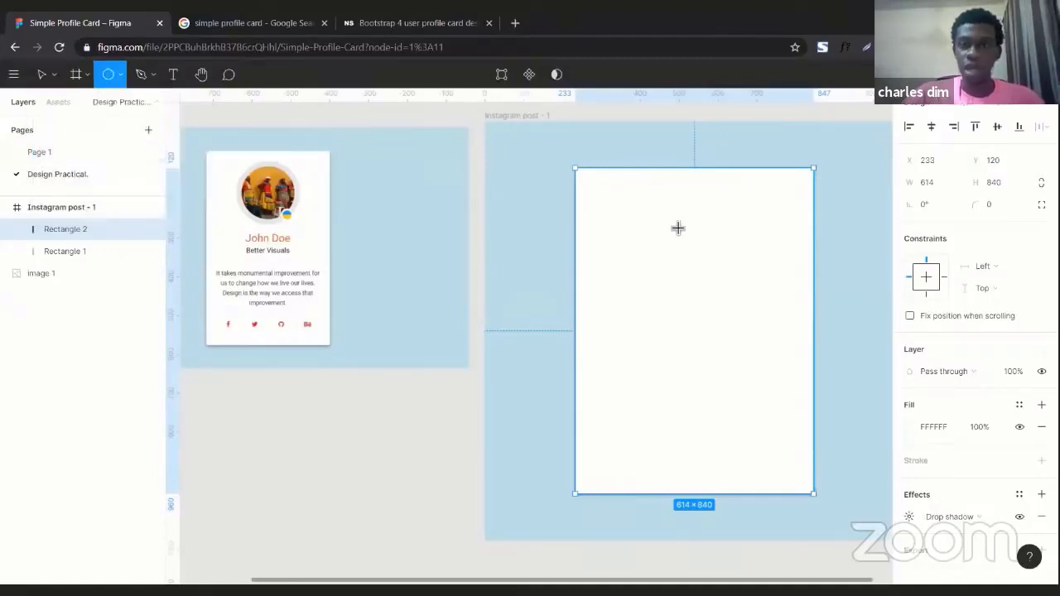
pyautogui.hscroll(5, 653, 220)
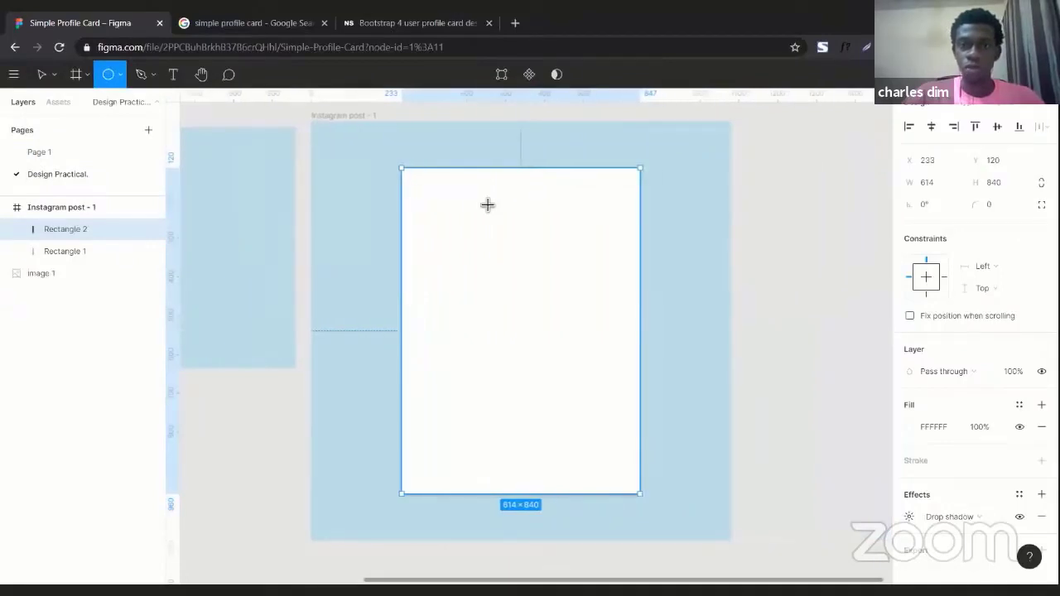
pyautogui.hscroll(-2, 488, 204)
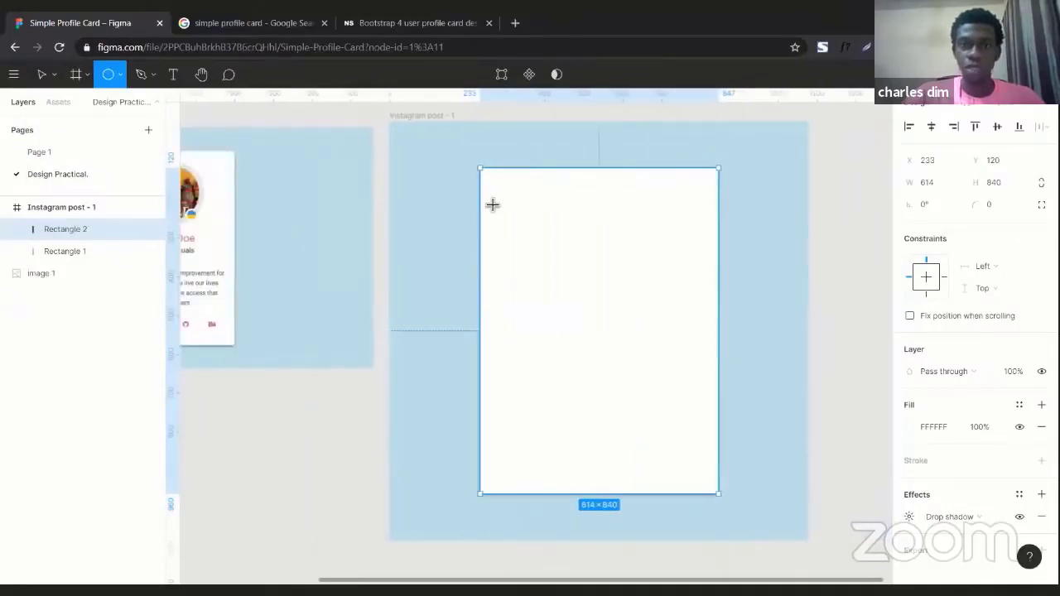
pyautogui.click(589, 239)
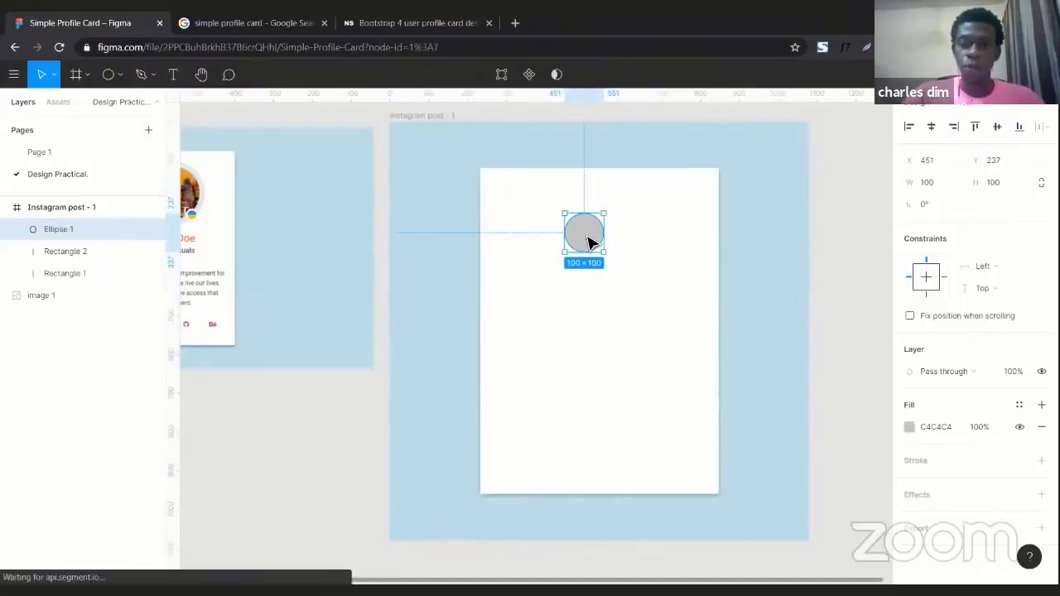
pyautogui.press('Delete')
# Place a 100 × 100 circle near the top left of the card for the profile photo.
pyautogui.click(110, 80)
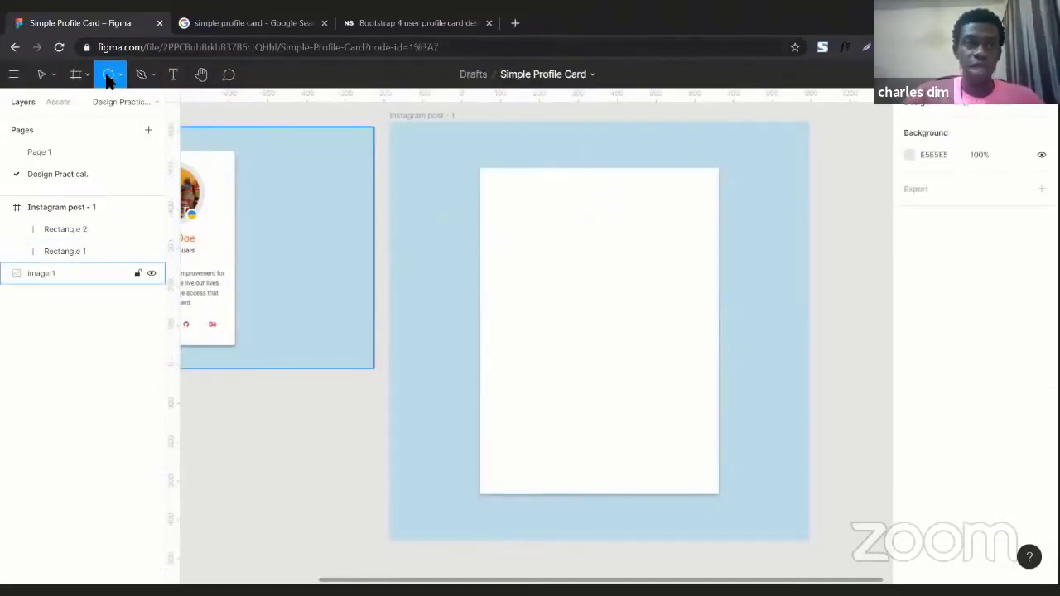
pyautogui.click(552, 218)
pyautogui.press('Return')
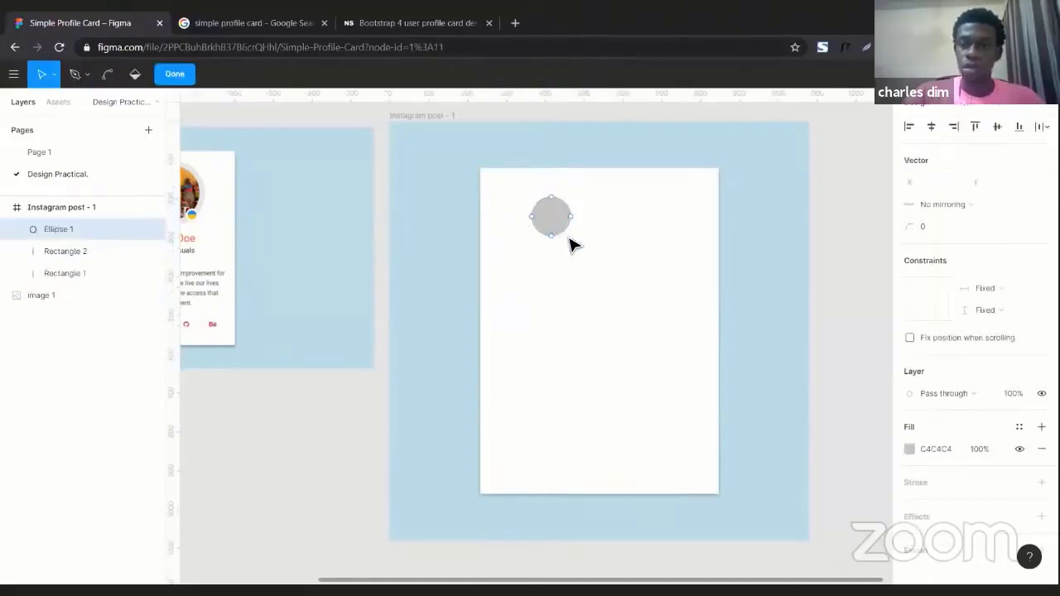
pyautogui.press('Escape')
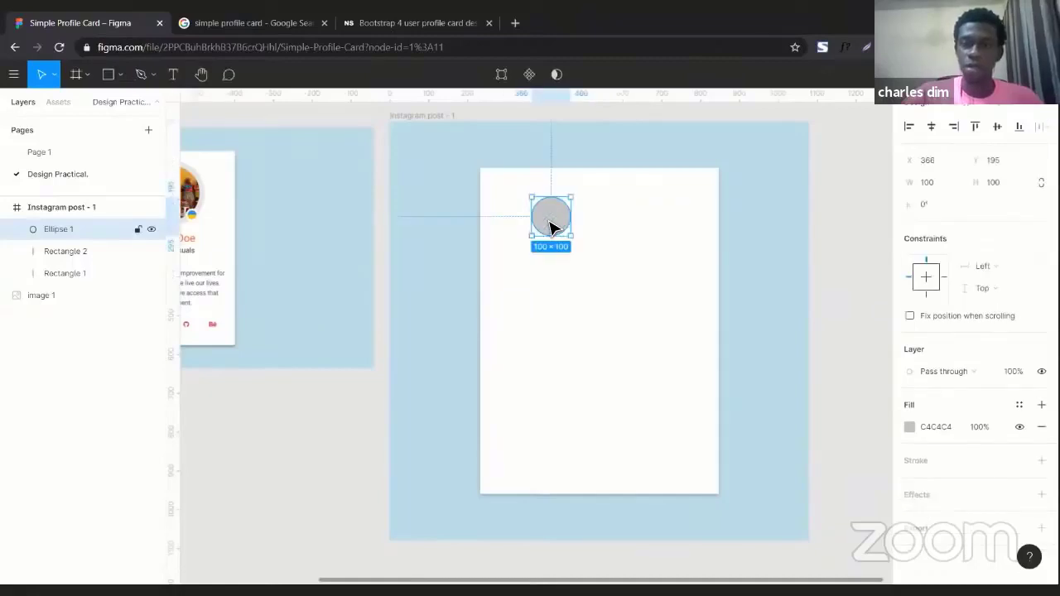
pyautogui.press('Delete')
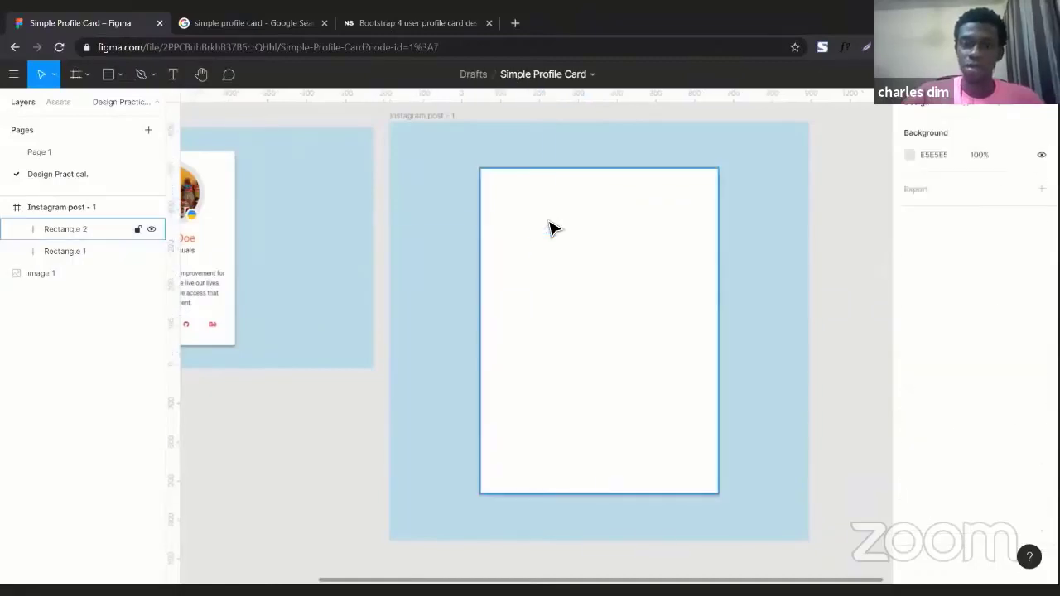
pyautogui.click(121, 75)
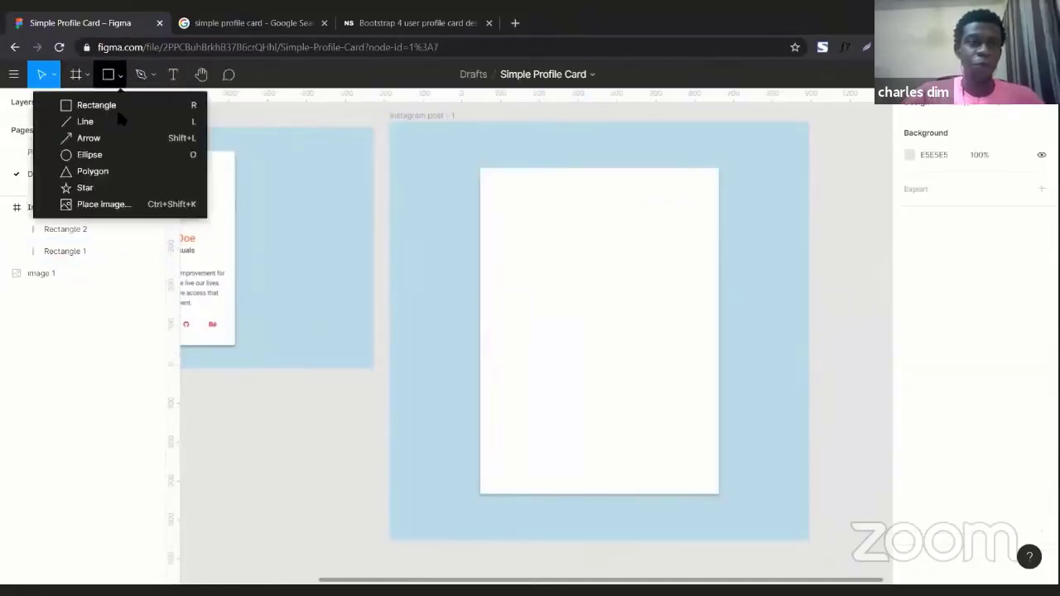
pyautogui.click(117, 160)
pyautogui.moveTo(547, 182); pyautogui.dragTo(586, 224)
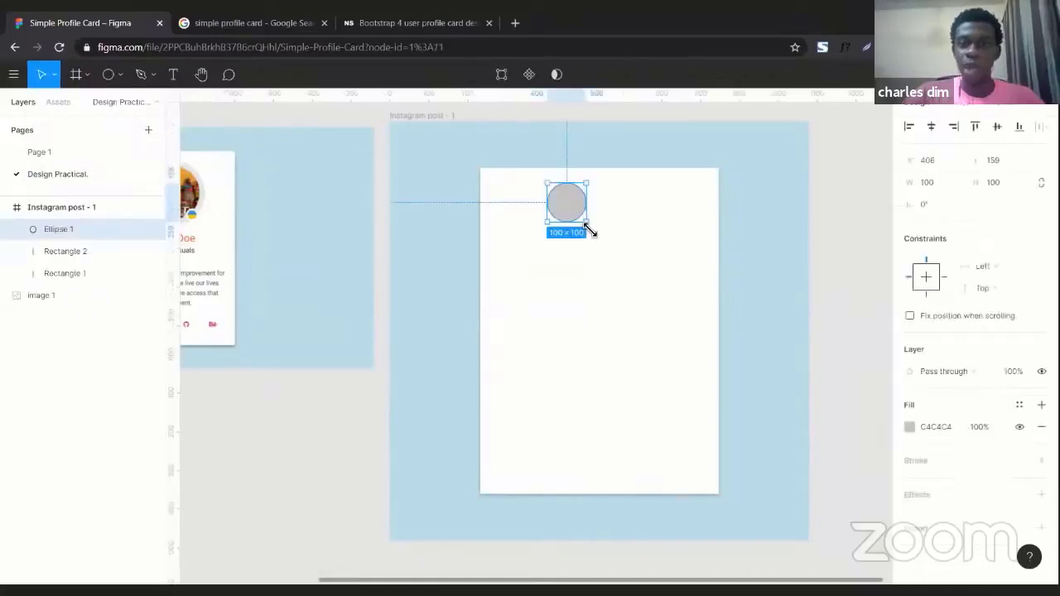
pyautogui.press('Delete')
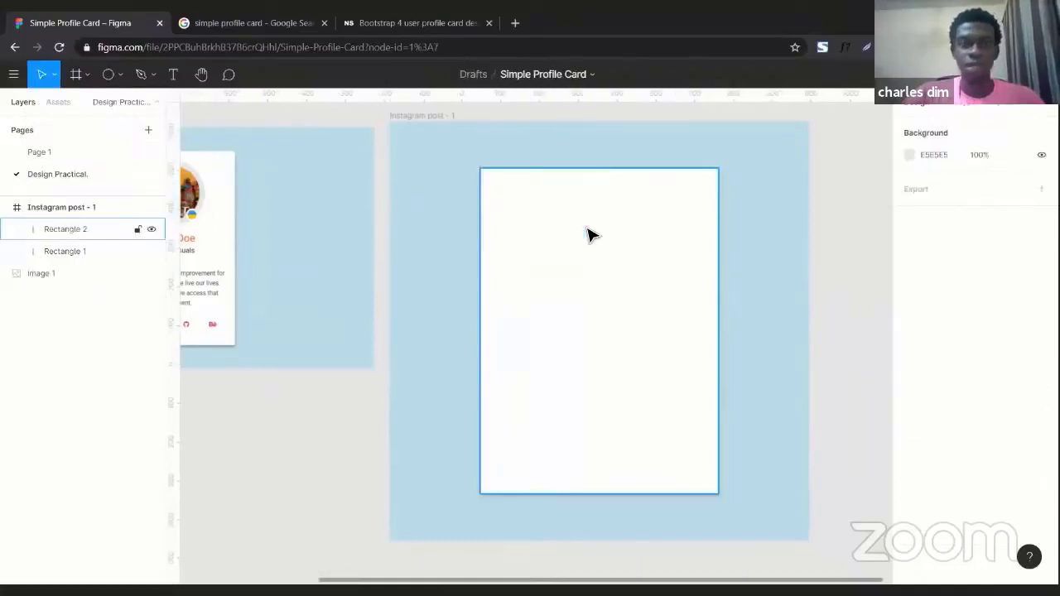
# Draw an ellipse about 209 × 227 near the top of the card, set its width to 227, and nudge it into place.
pyautogui.click(114, 80)
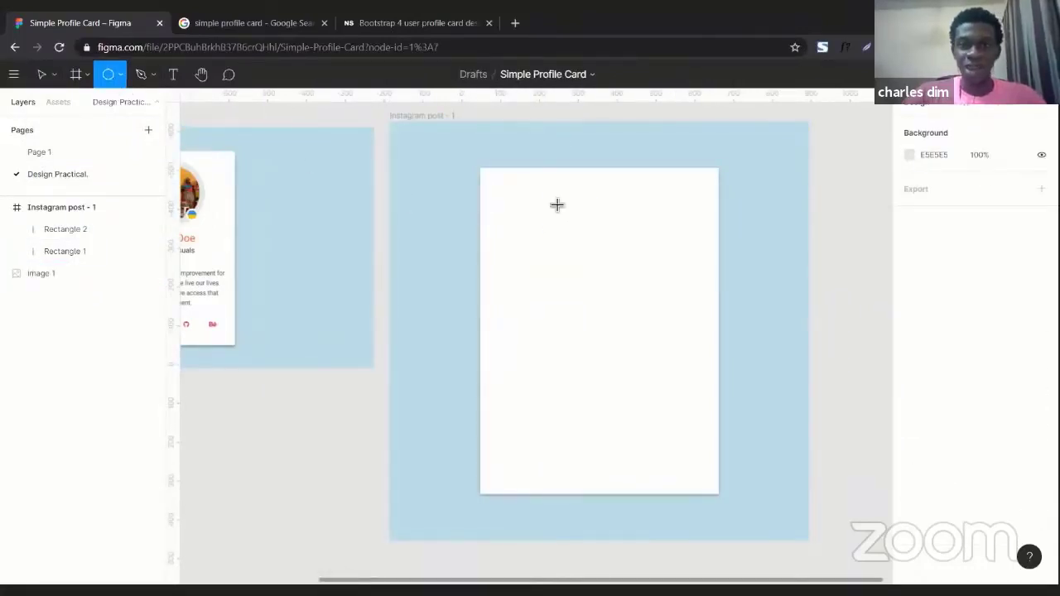
pyautogui.moveTo(553, 199)
pyautogui.mouseDown()
pyautogui.moveTo(663, 334)
pyautogui.moveTo(550, 260)
pyautogui.moveTo(634, 315)
pyautogui.moveTo(643, 305)
pyautogui.moveTo(763, 301)
pyautogui.moveTo(636, 292)
pyautogui.mouseUp()
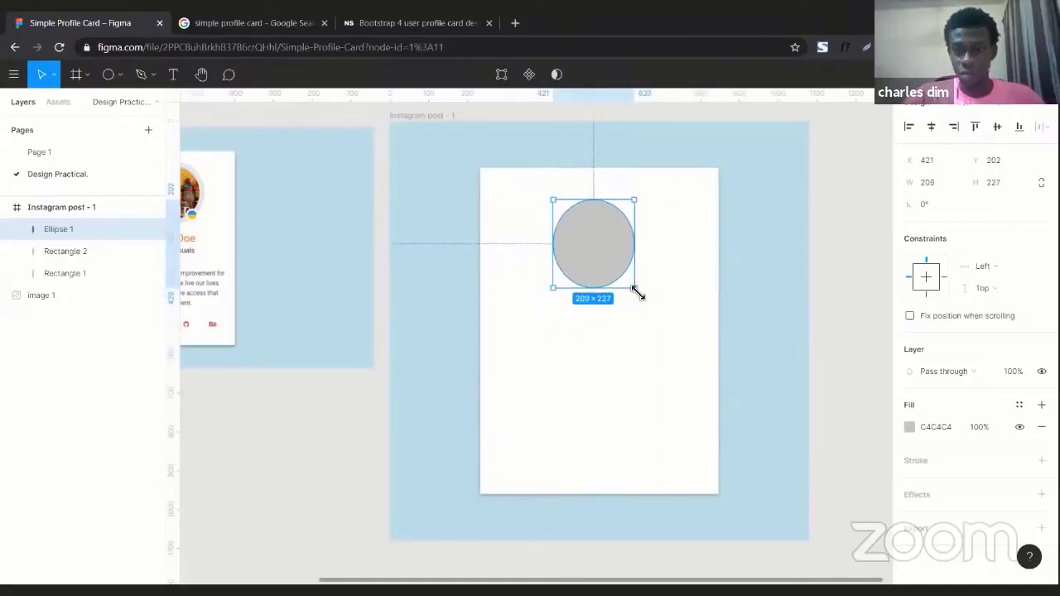
pyautogui.click(924, 182)
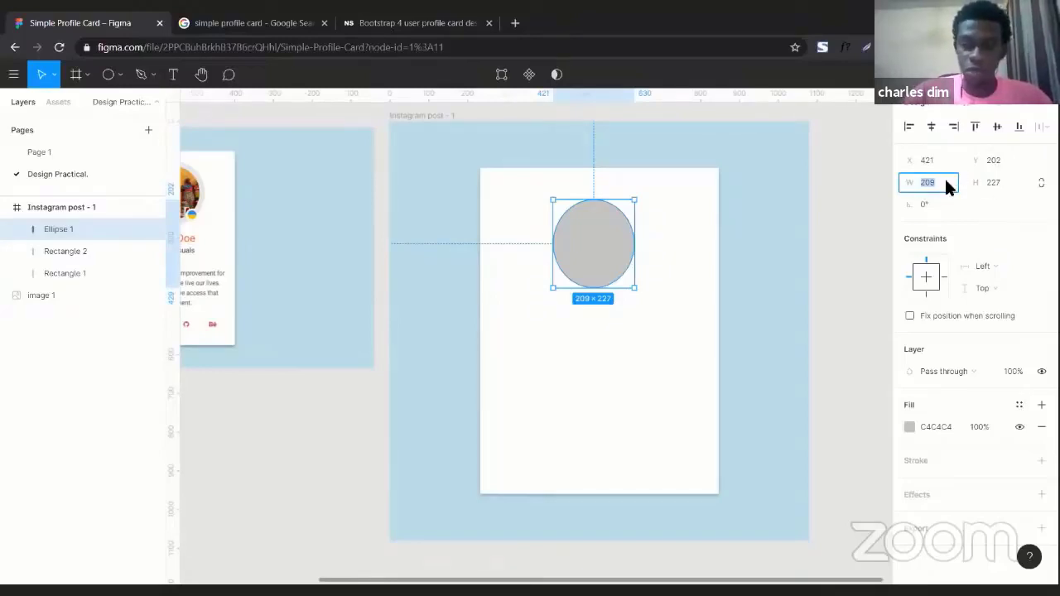
pyautogui.write('227')
pyautogui.press('Return')
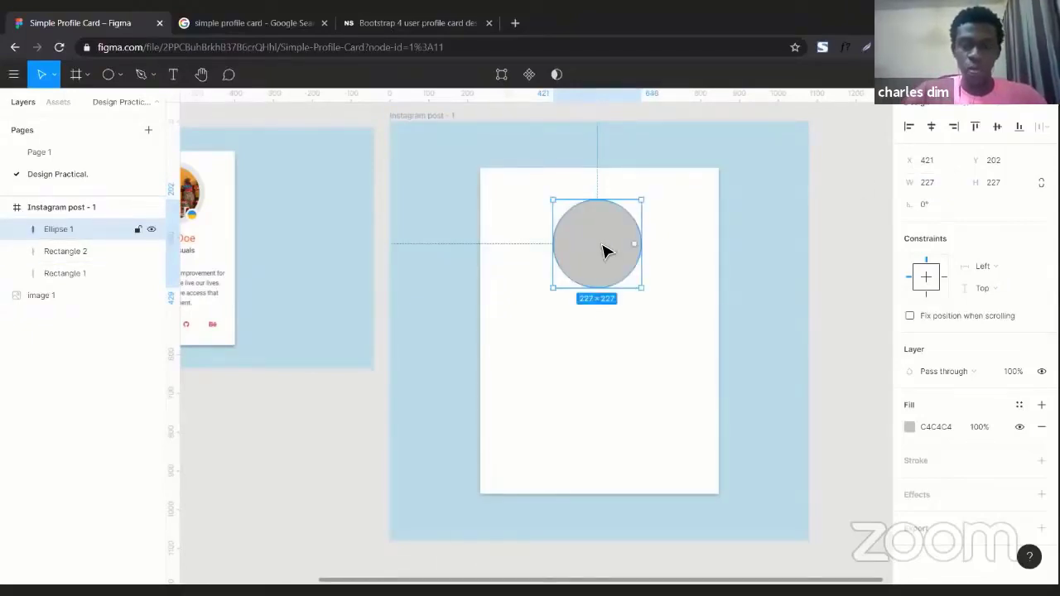
pyautogui.moveTo(605, 251); pyautogui.dragTo(607, 251)
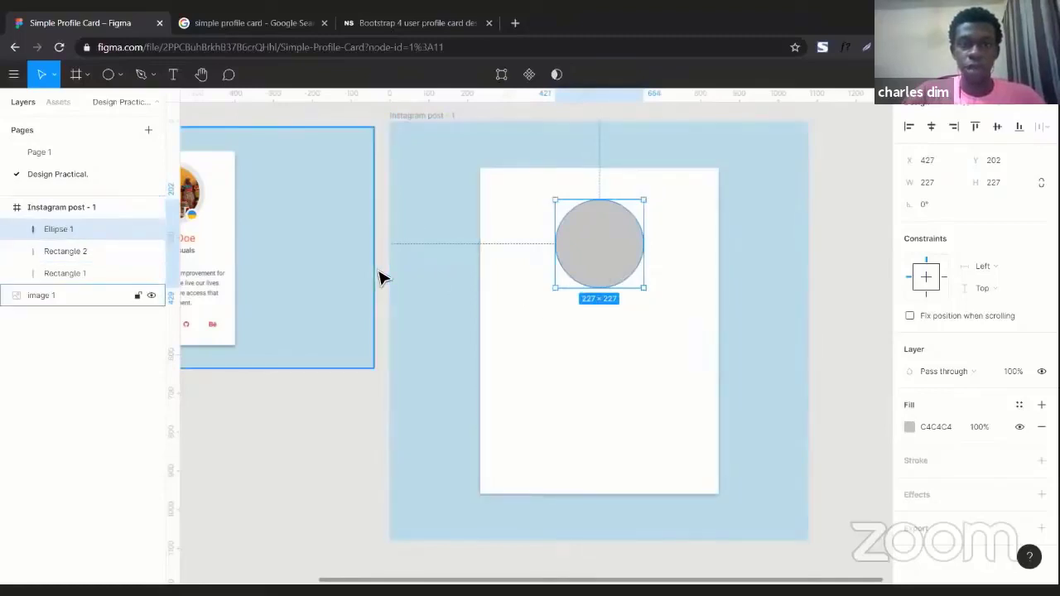
# Add a text layer below the profile circle containing the user's full name.
pyautogui.hscroll(-3, 384, 277)
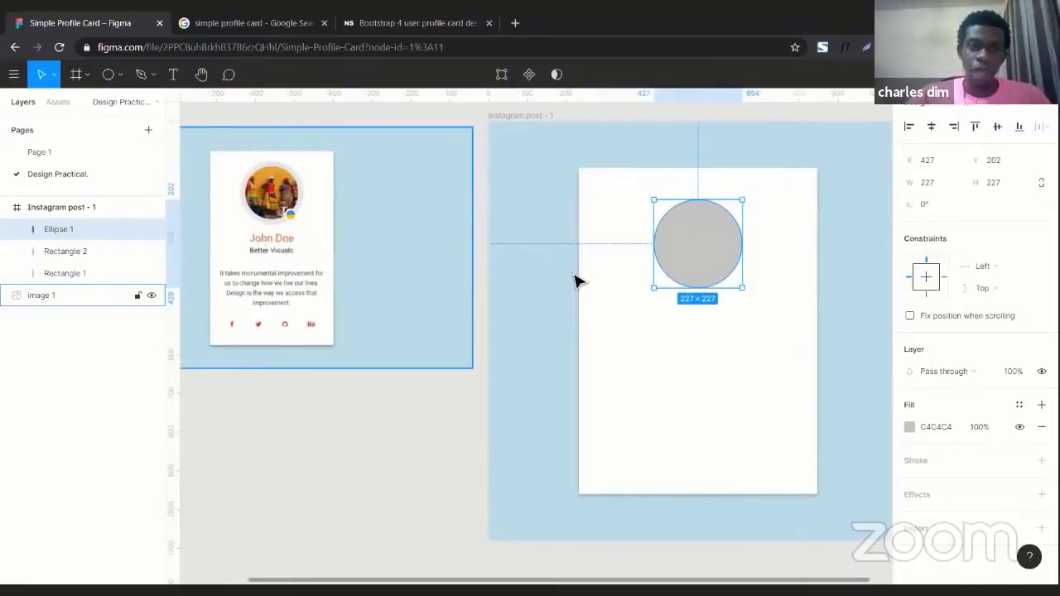
pyautogui.hscroll(3, 575, 279)
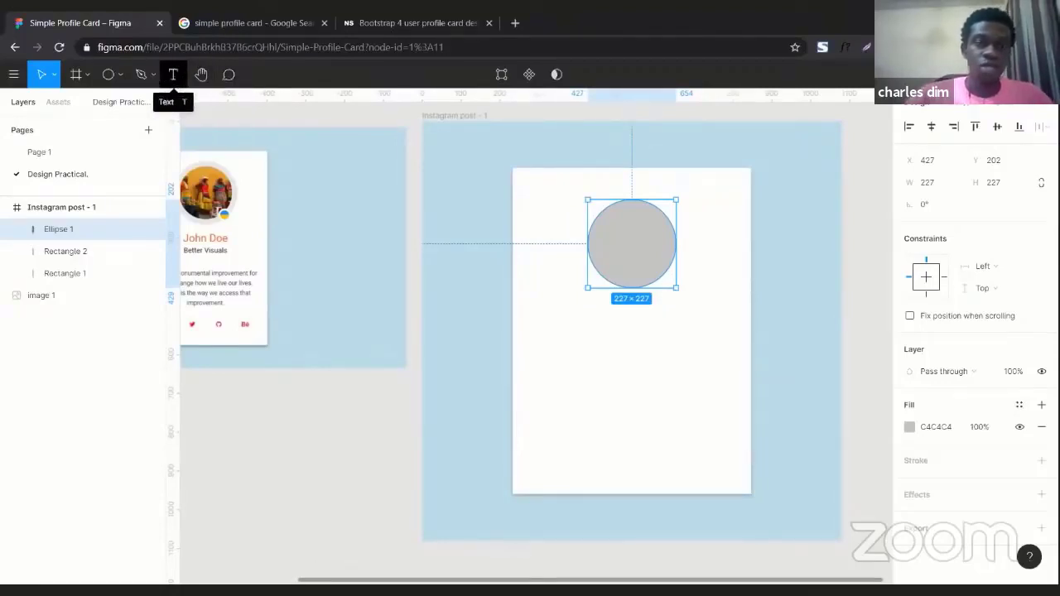
pyautogui.click(173, 75)
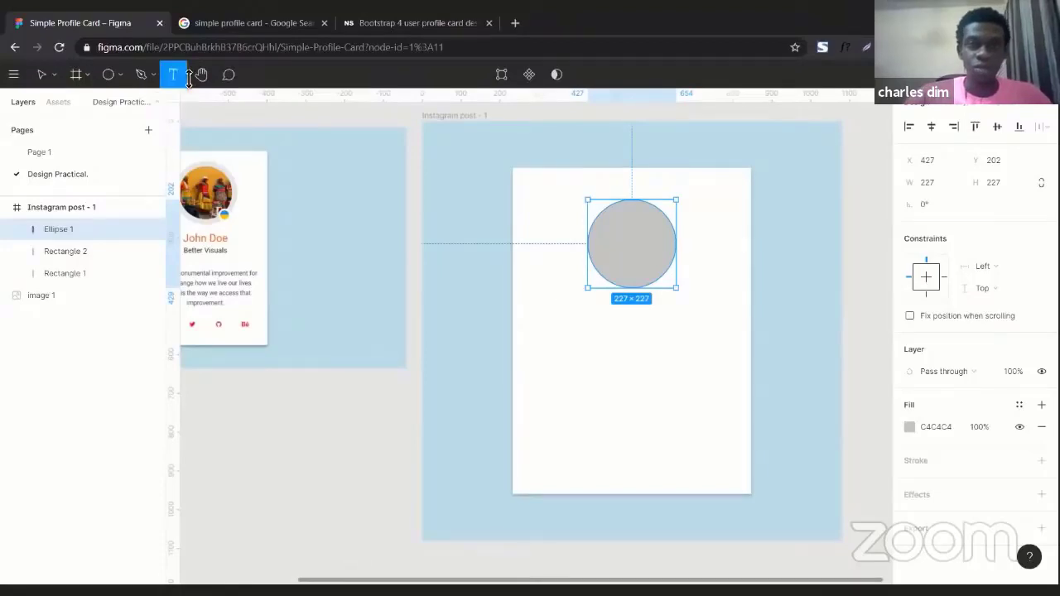
pyautogui.click(592, 313)
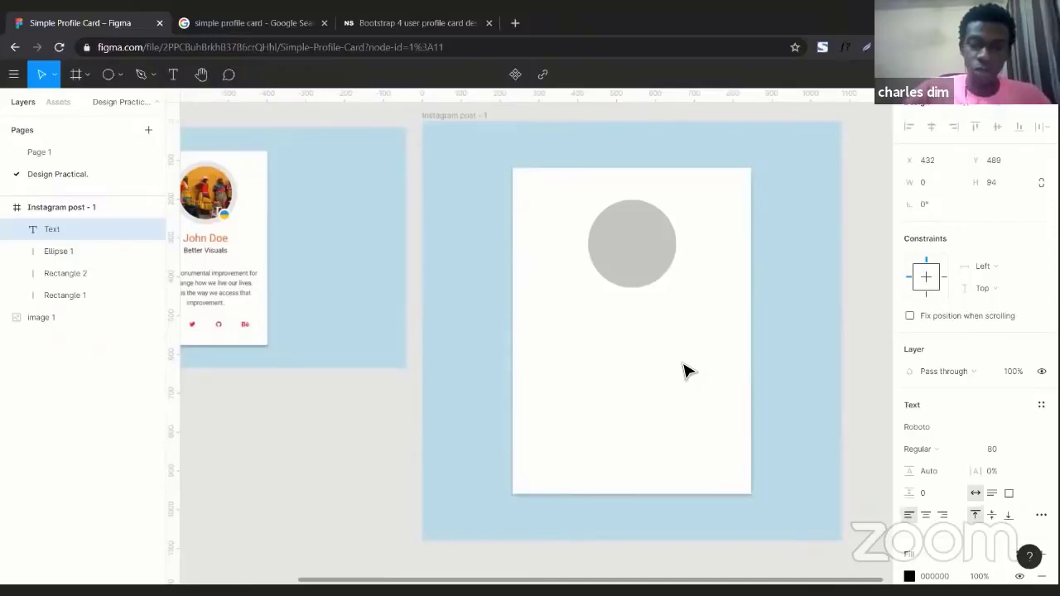
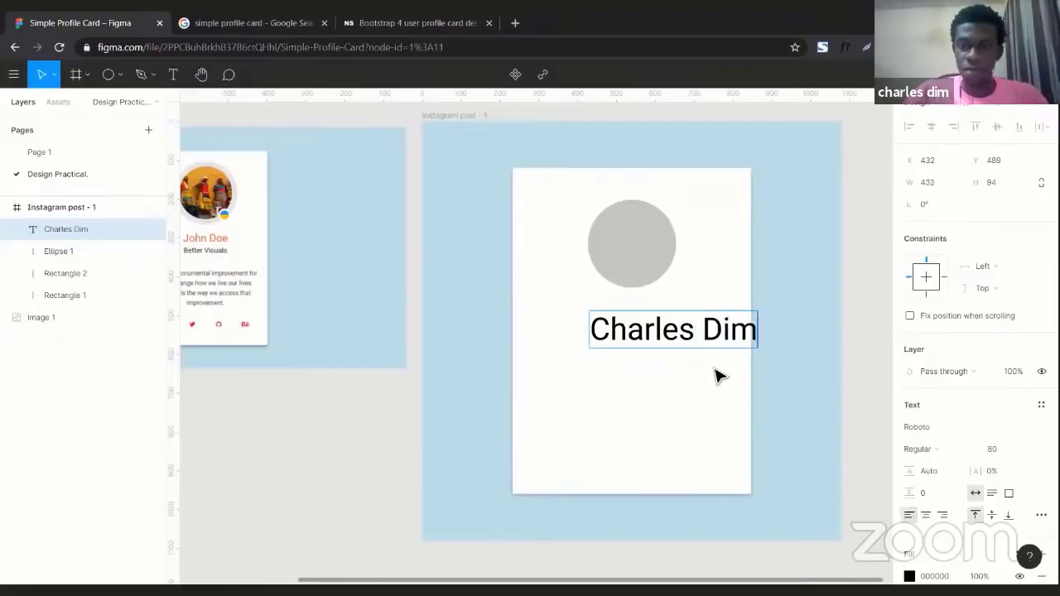
pyautogui.press('Escape')
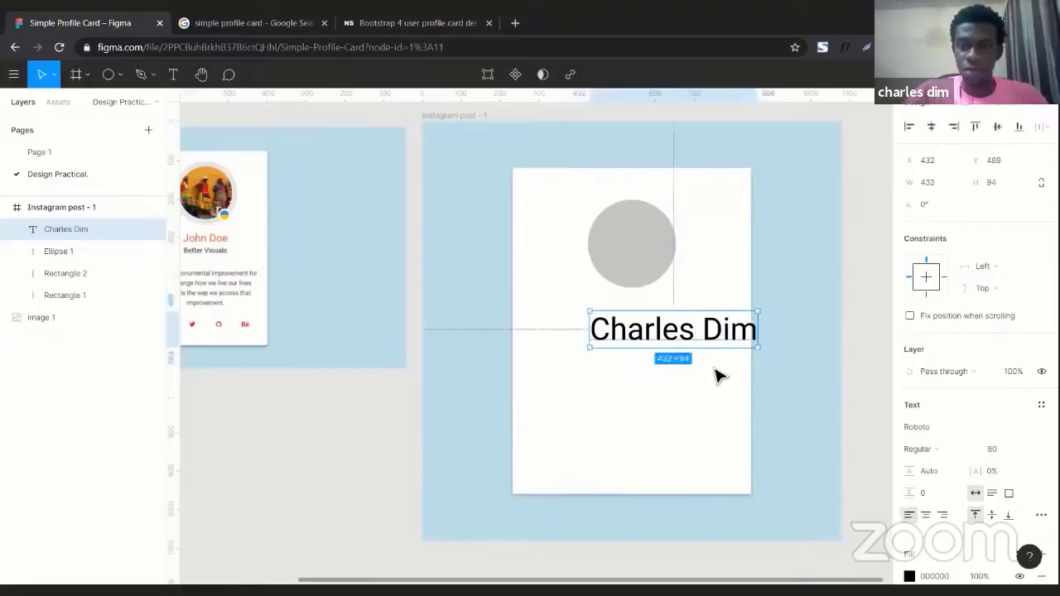
# Set the name text's font size to 42 and move it up just below the circle.
pyautogui.click(997, 452)
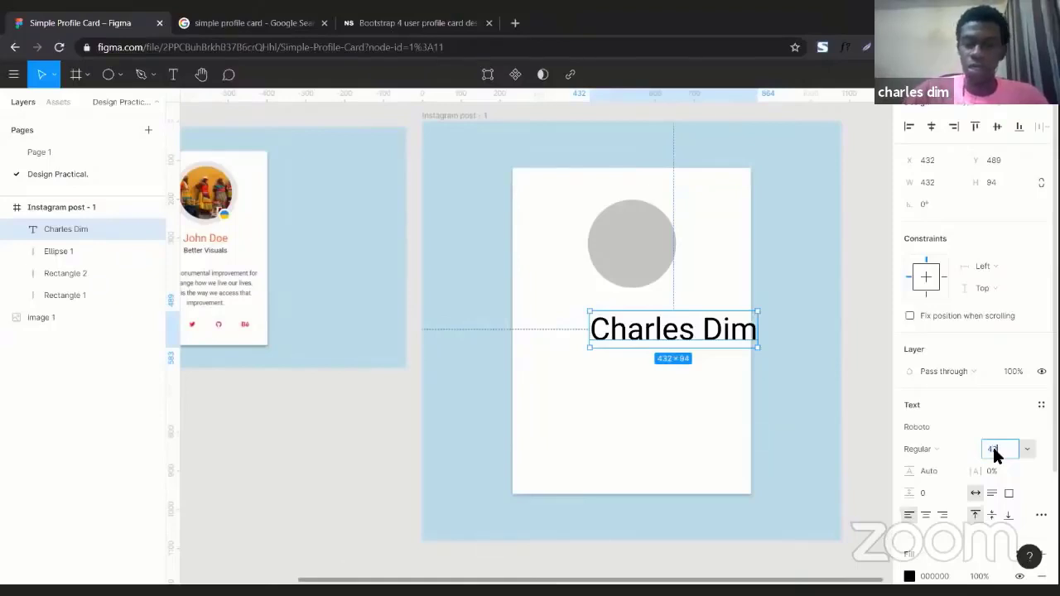
pyautogui.write('42')
pyautogui.press('Return')
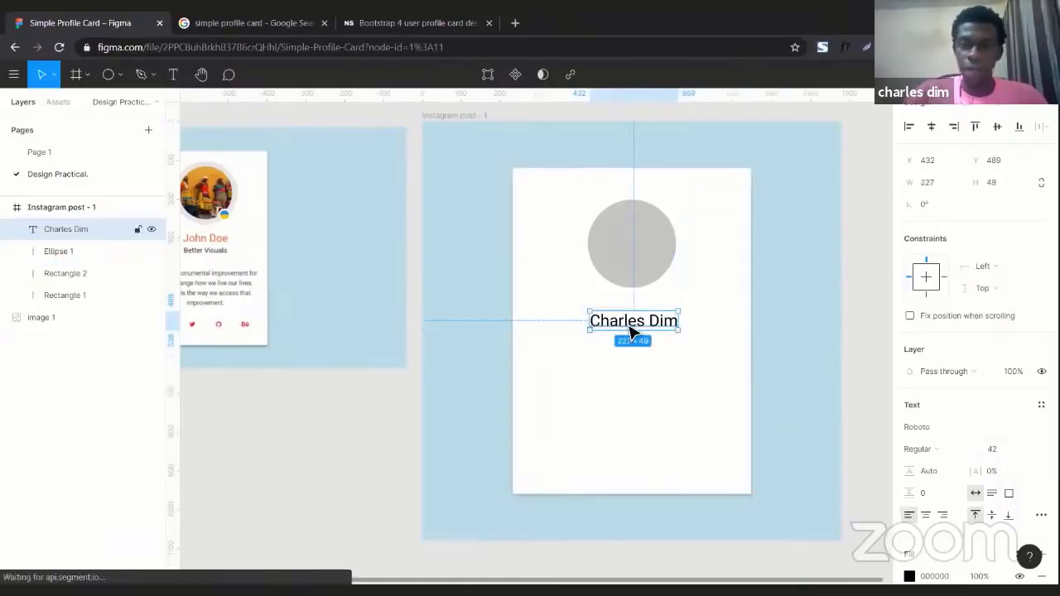
pyautogui.moveTo(632, 331)
pyautogui.mouseDown()
pyautogui.moveTo(635, 315)
pyautogui.moveTo(627, 320)
pyautogui.mouseUp()
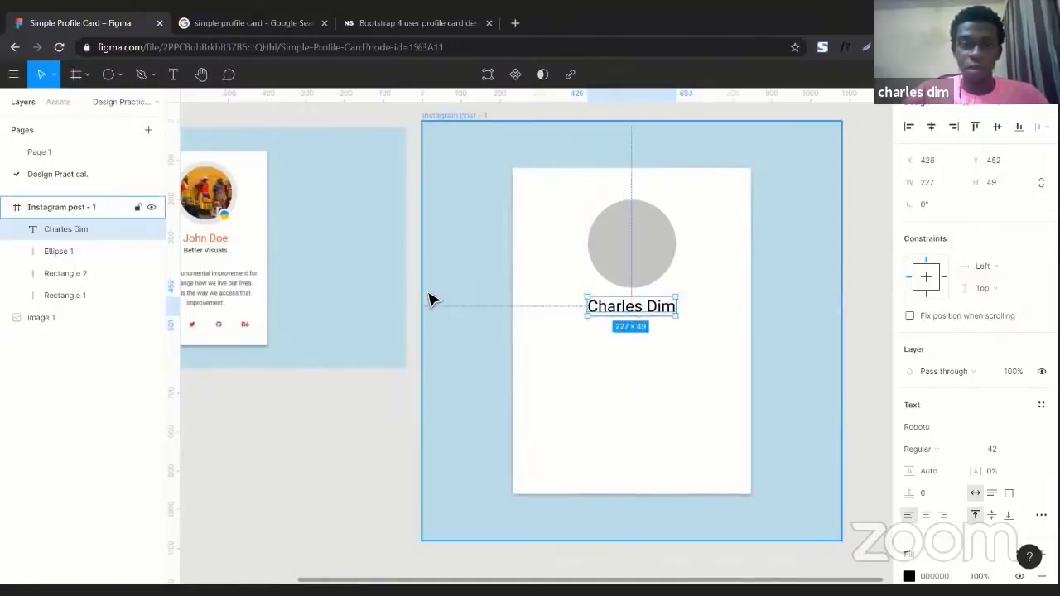
pyautogui.hscroll(-3, 430, 300)
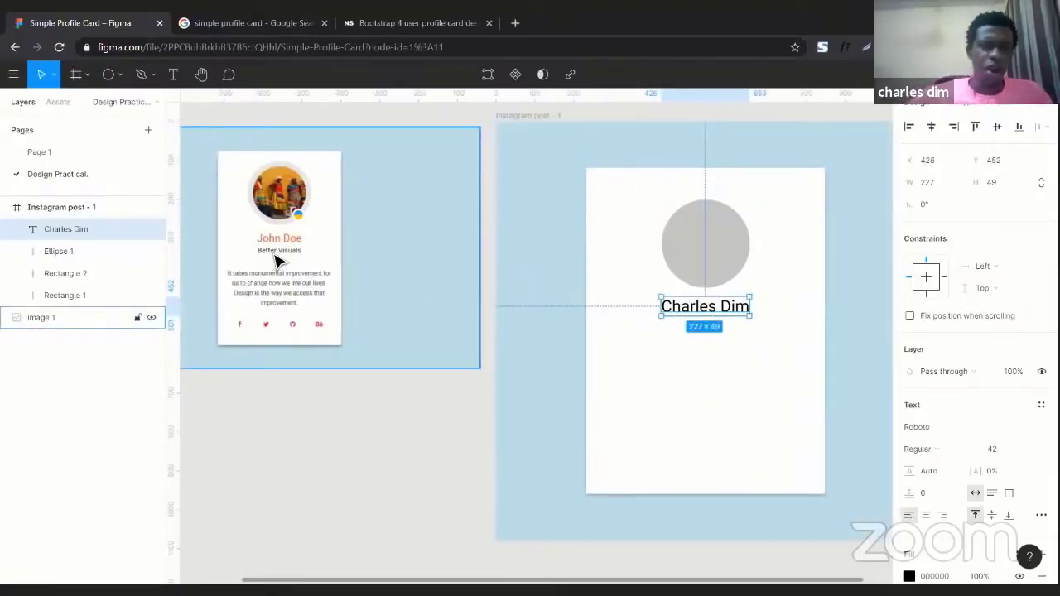
pyautogui.hscroll(-2, 282, 259)
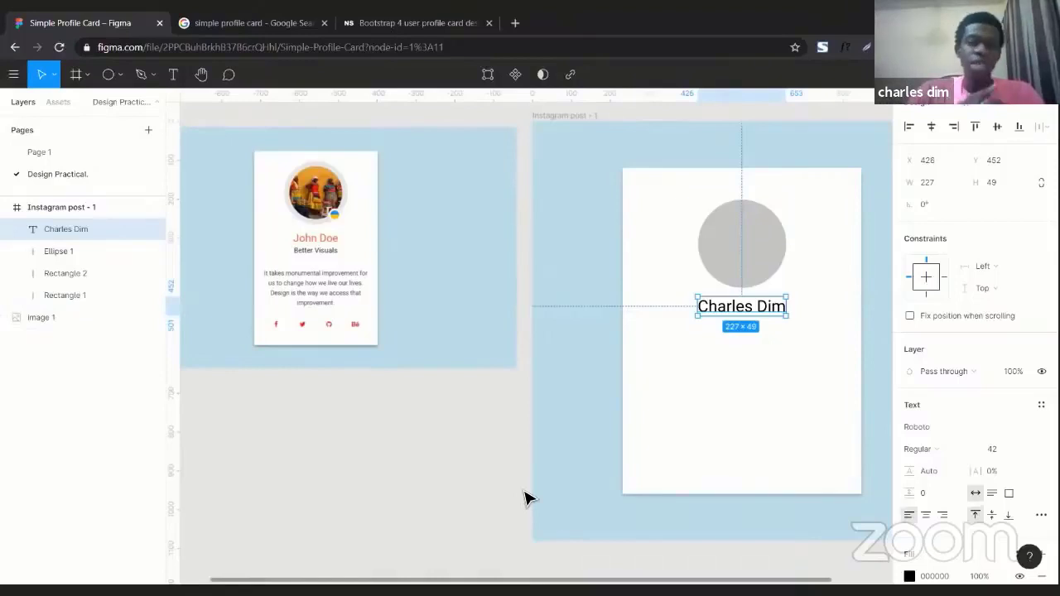
pyautogui.hscroll(2, 524, 497)
pyautogui.press('Escape')
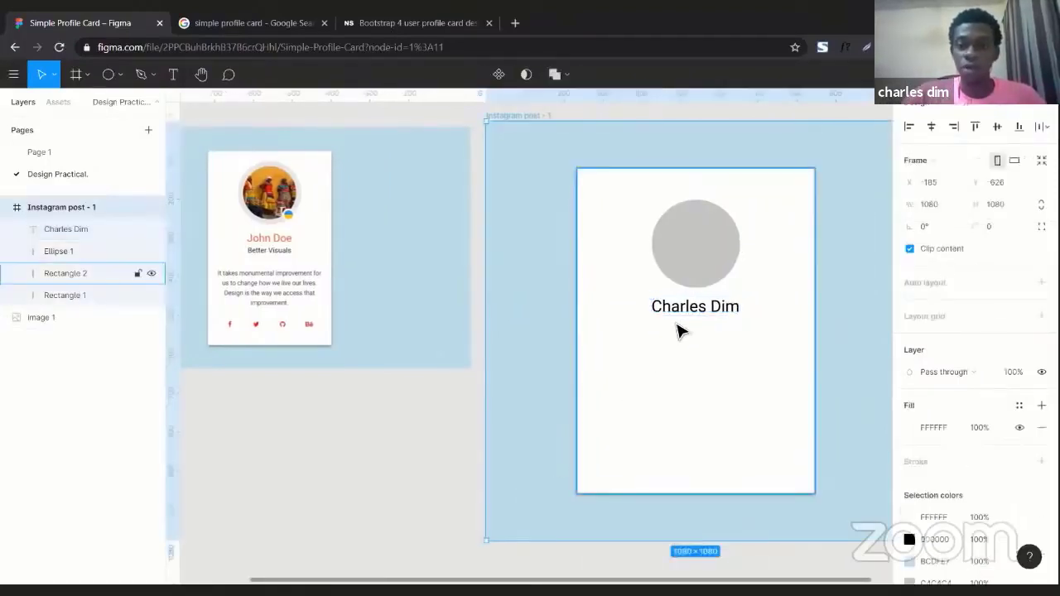
# Undo the last two actions and reselect the name text.
pyautogui.hotkey('ctrl', 'z')
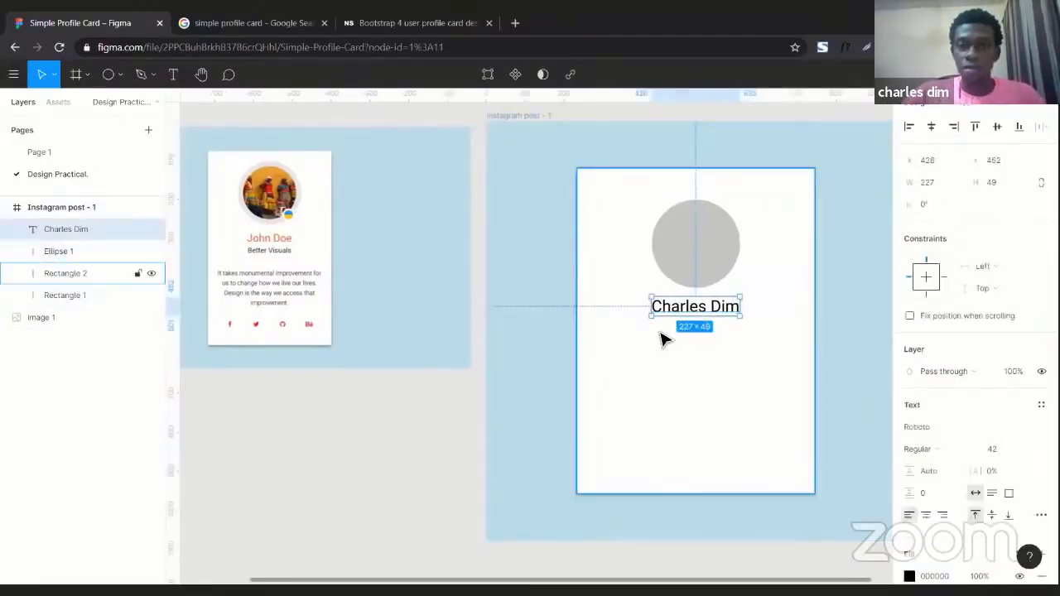
pyautogui.hotkey('ctrl', 'z')
pyautogui.click(677, 317)
pyautogui.hscroll(6, 679, 315)
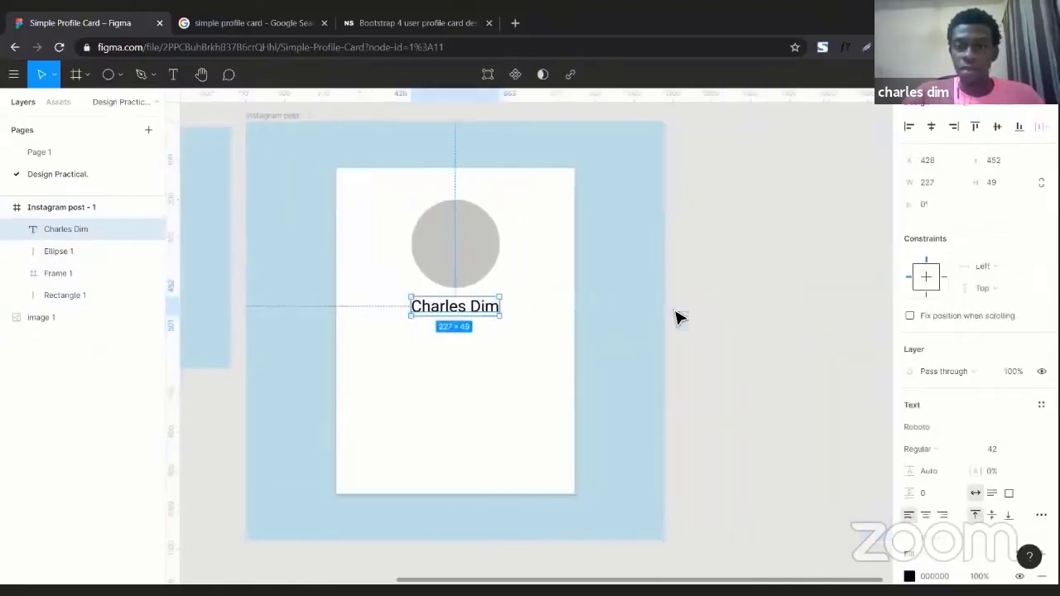
pyautogui.hscroll(-4, 512, 324)
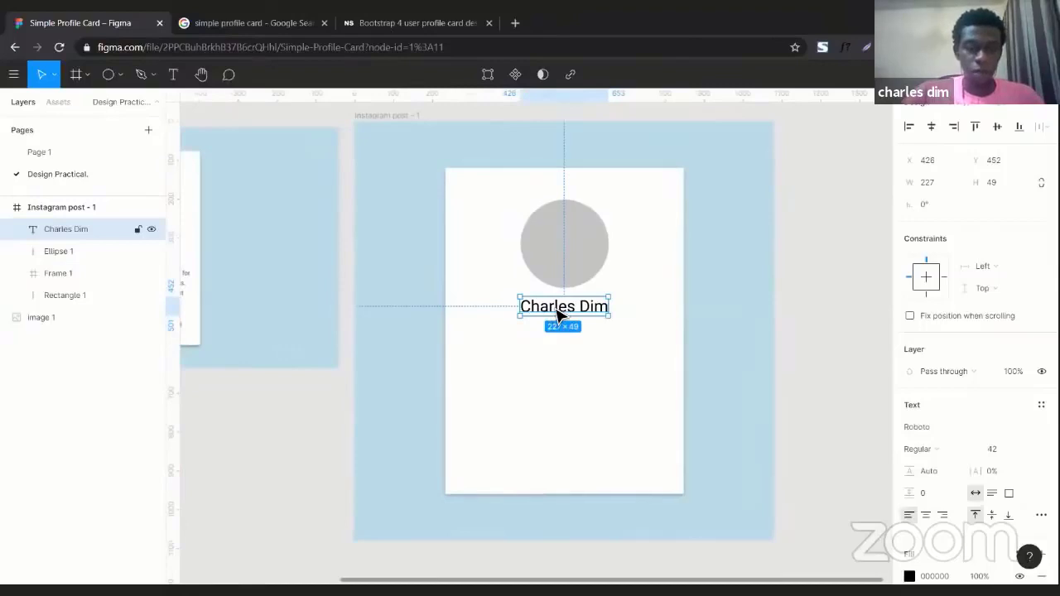
# Duplicate the name text, move the copy below it, and change its text to Design Track.
pyautogui.hotkey('ctrl', 'd')
pyautogui.moveTo(559, 313); pyautogui.dragTo(560, 340)
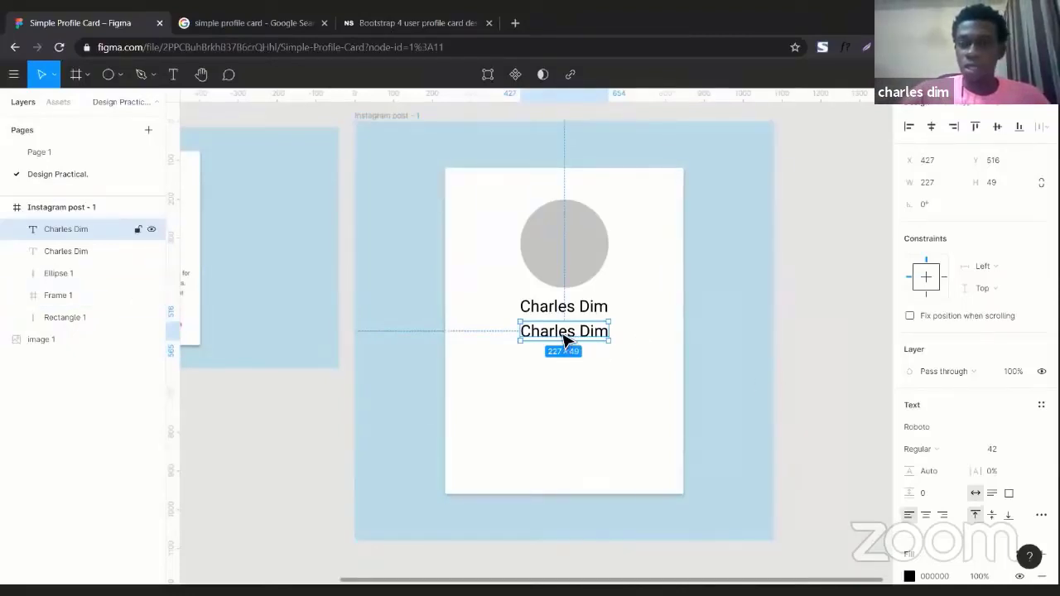
pyautogui.doubleClick(564, 334)
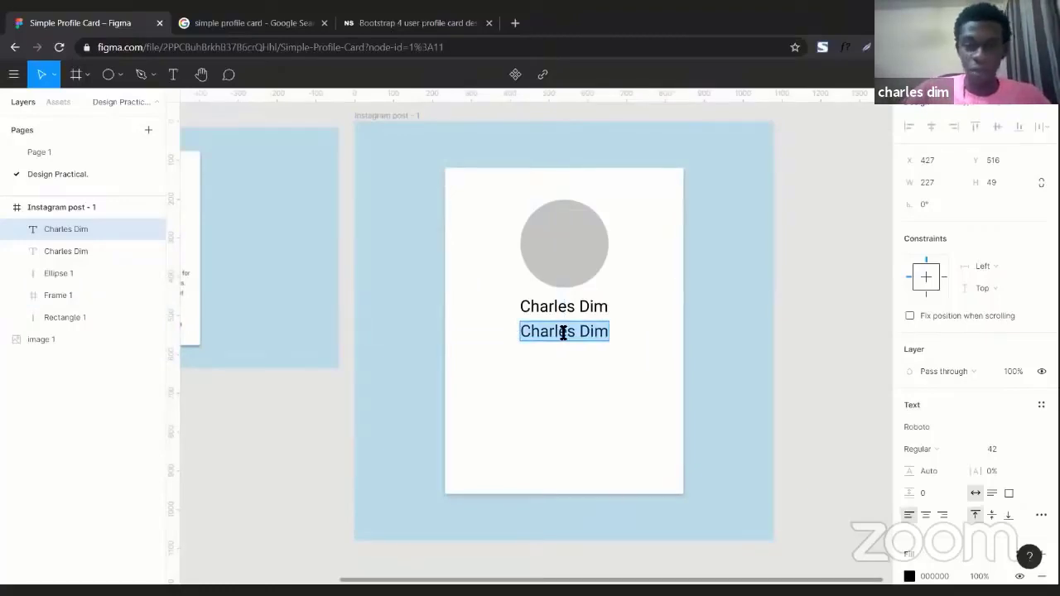
pyautogui.write('D')
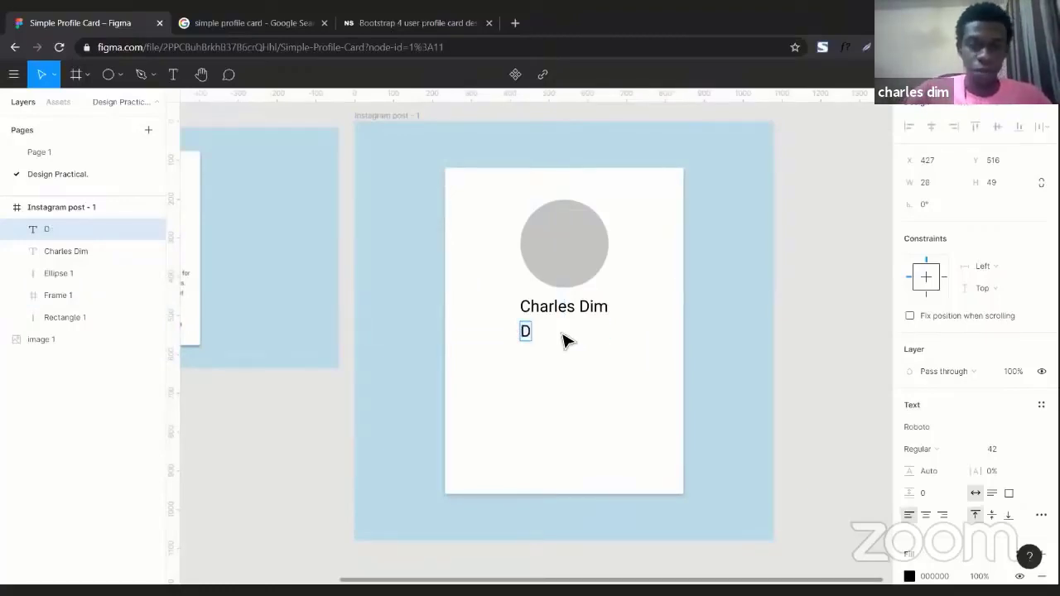
pyautogui.write('esign T')
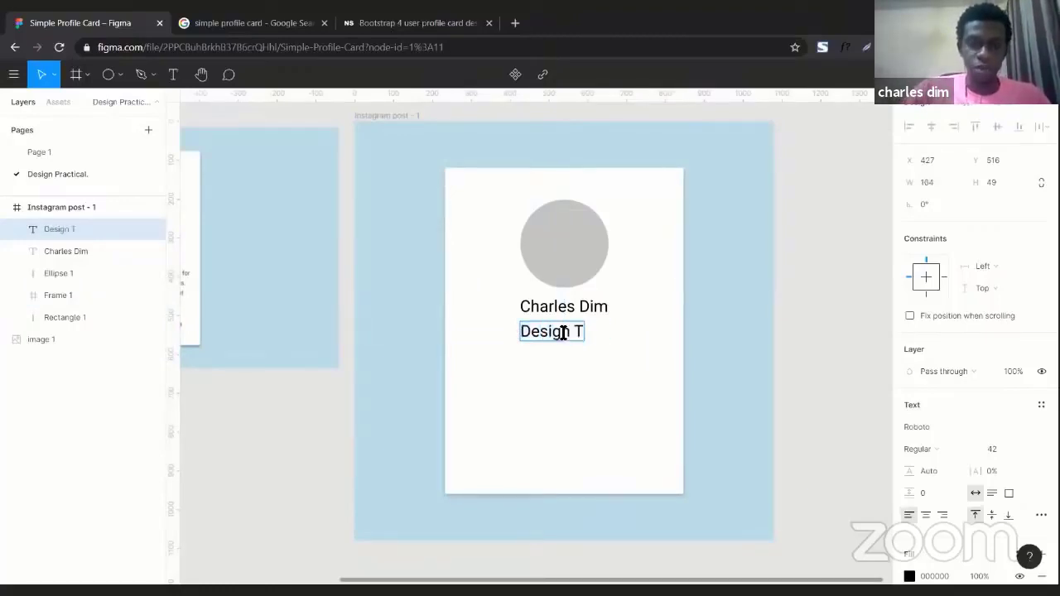
pyautogui.write('rack')
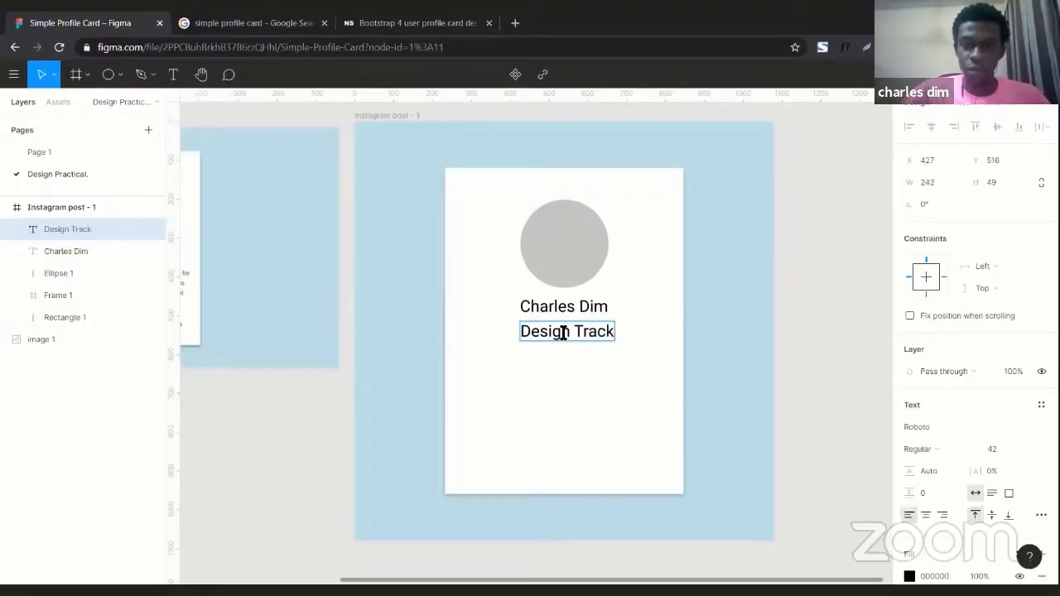
pyautogui.press('Escape')
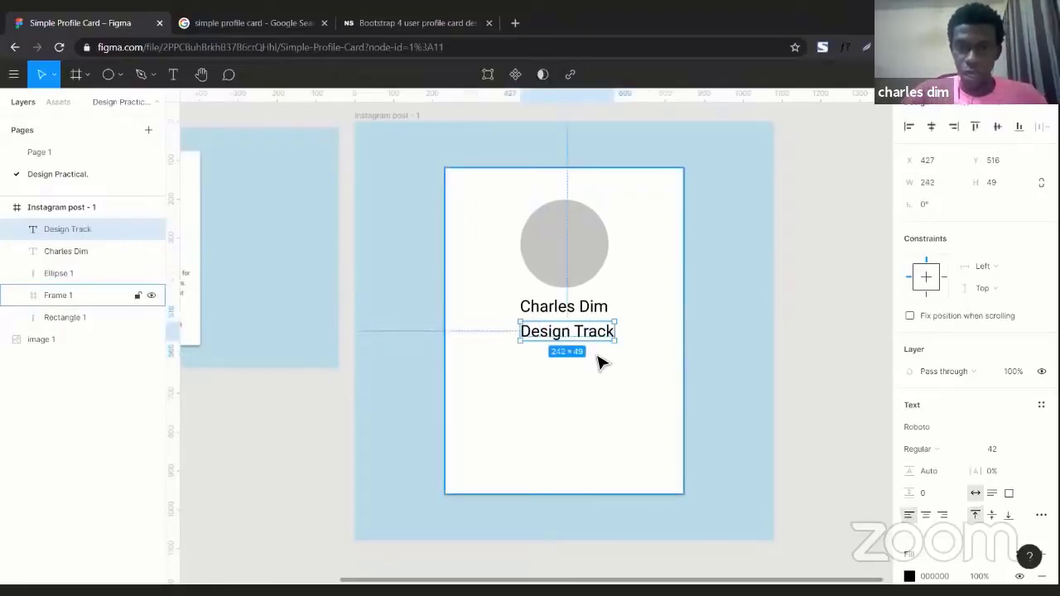
# Set the Design Track text's font size to 24 and nudge it under the name.
pyautogui.hscroll(-3, 600, 362)
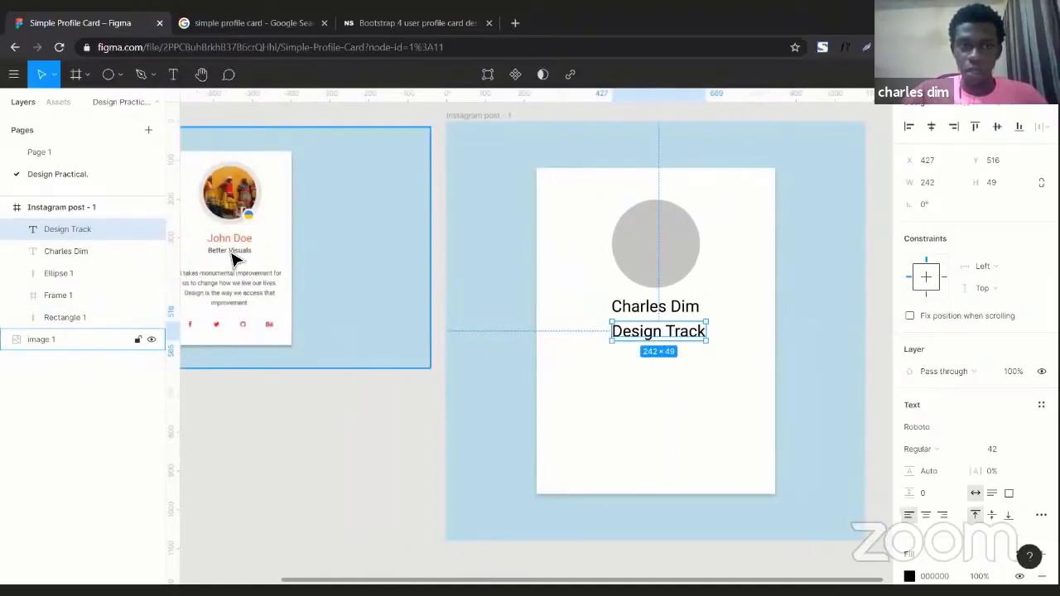
pyautogui.hscroll(-2, 232, 259)
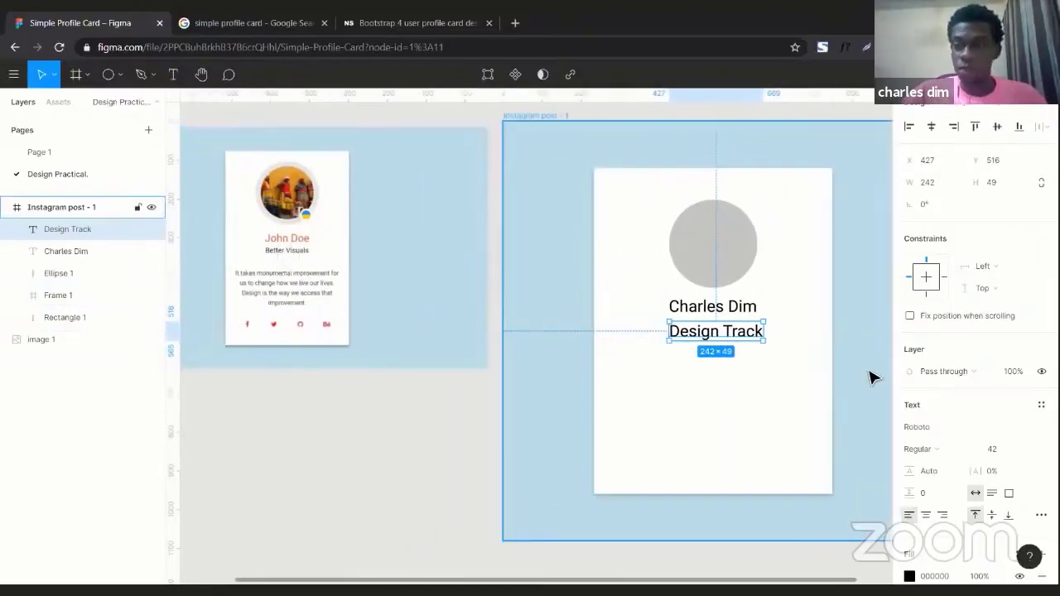
pyautogui.click(998, 454)
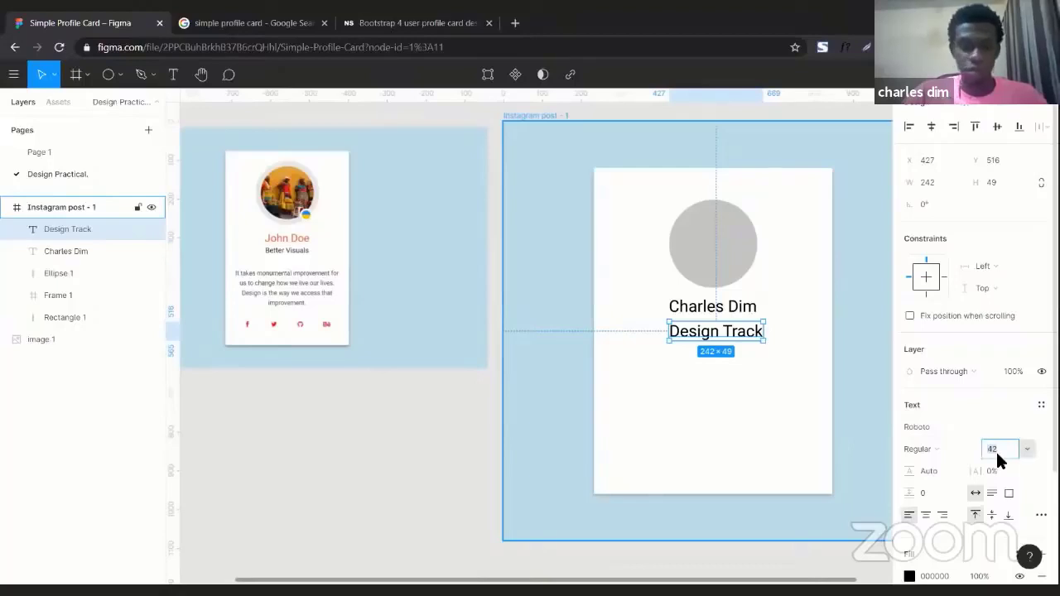
pyautogui.write('24')
pyautogui.press('Return')
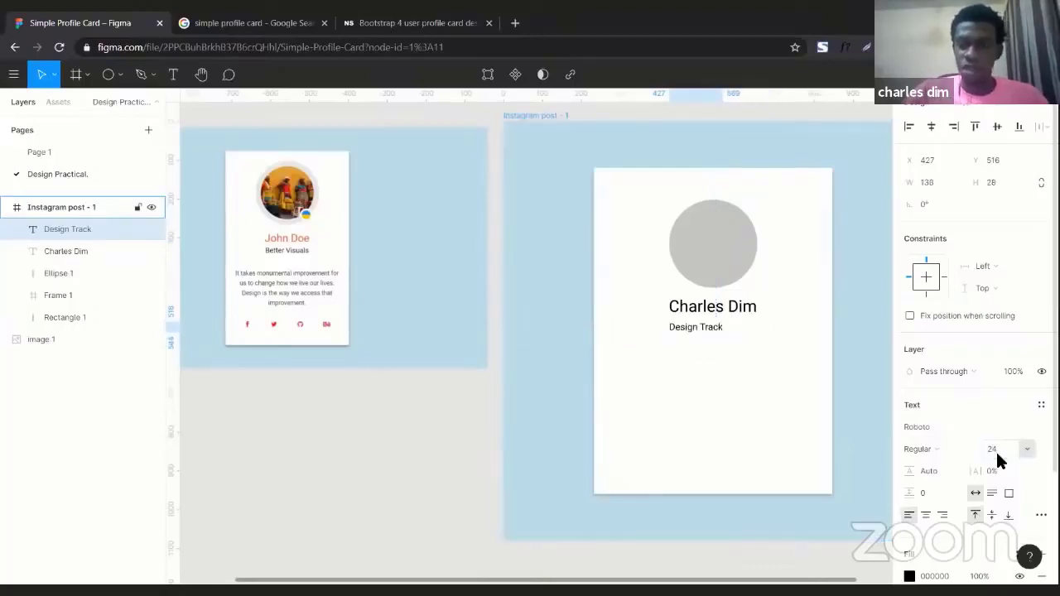
pyautogui.moveTo(703, 333); pyautogui.dragTo(707, 328)
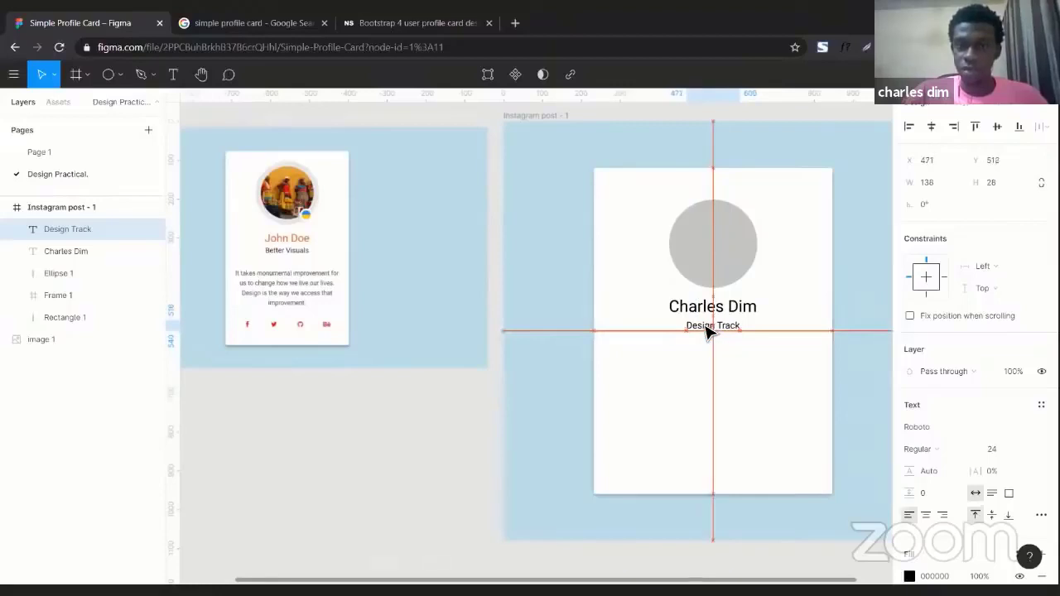
# Set the Design Track text's font size to 32 and center it under the name.
pyautogui.click(997, 452)
pyautogui.write('32')
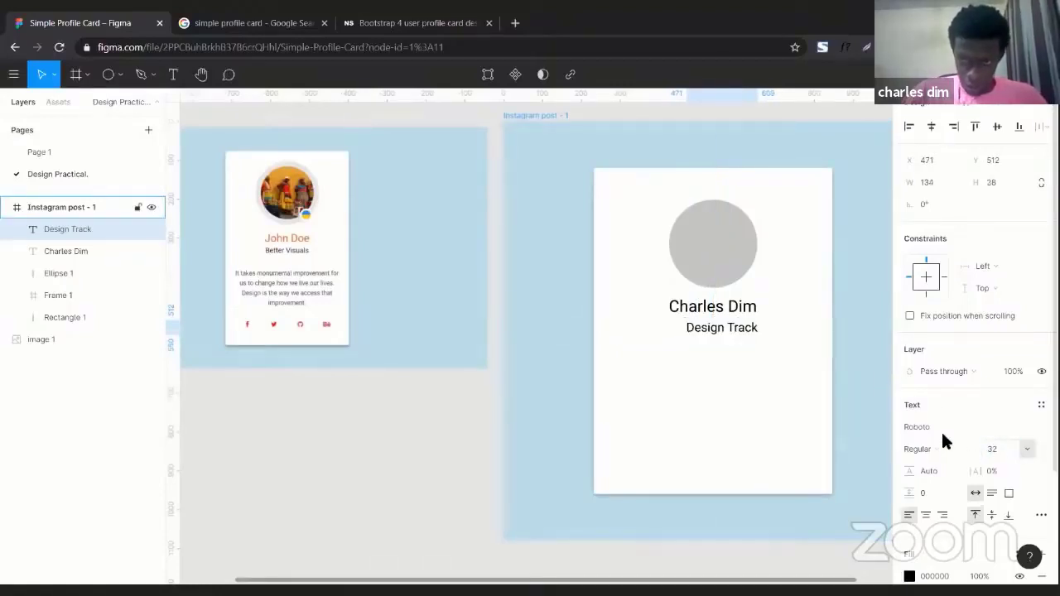
pyautogui.press('Return')
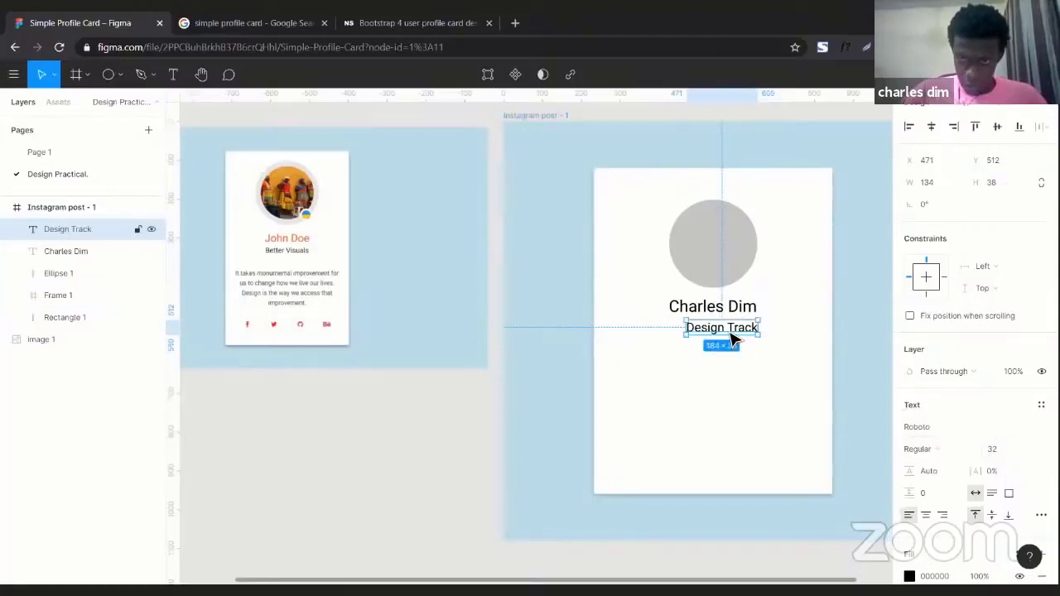
pyautogui.moveTo(729, 337); pyautogui.dragTo(722, 336)
pyautogui.hscroll(1, 608, 340)
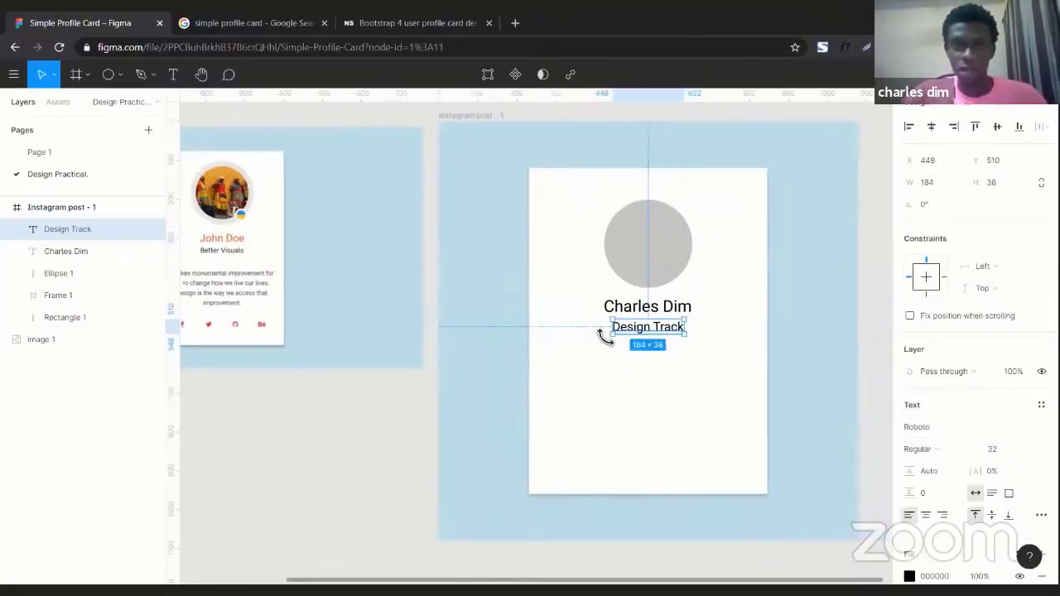